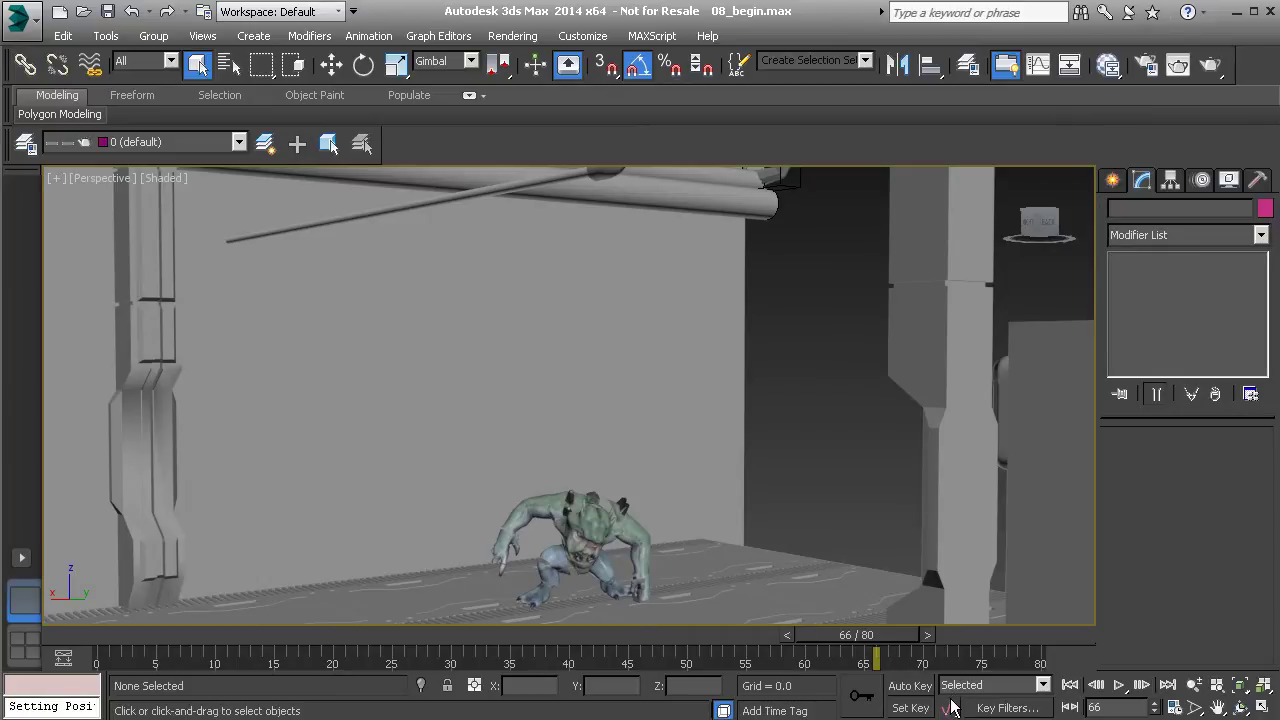
- Unhide the Controls layer, select all of its objects and close the layer manager
mouse_move(953, 708)
mouse_down()
mouse_move(950, 553)
mouse_move(955, 685)
mouse_move(950, 655)
mouse_move(950, 695)
mouse_move(951, 562)
mouse_move(944, 688)
mouse_up()
click(28, 149)
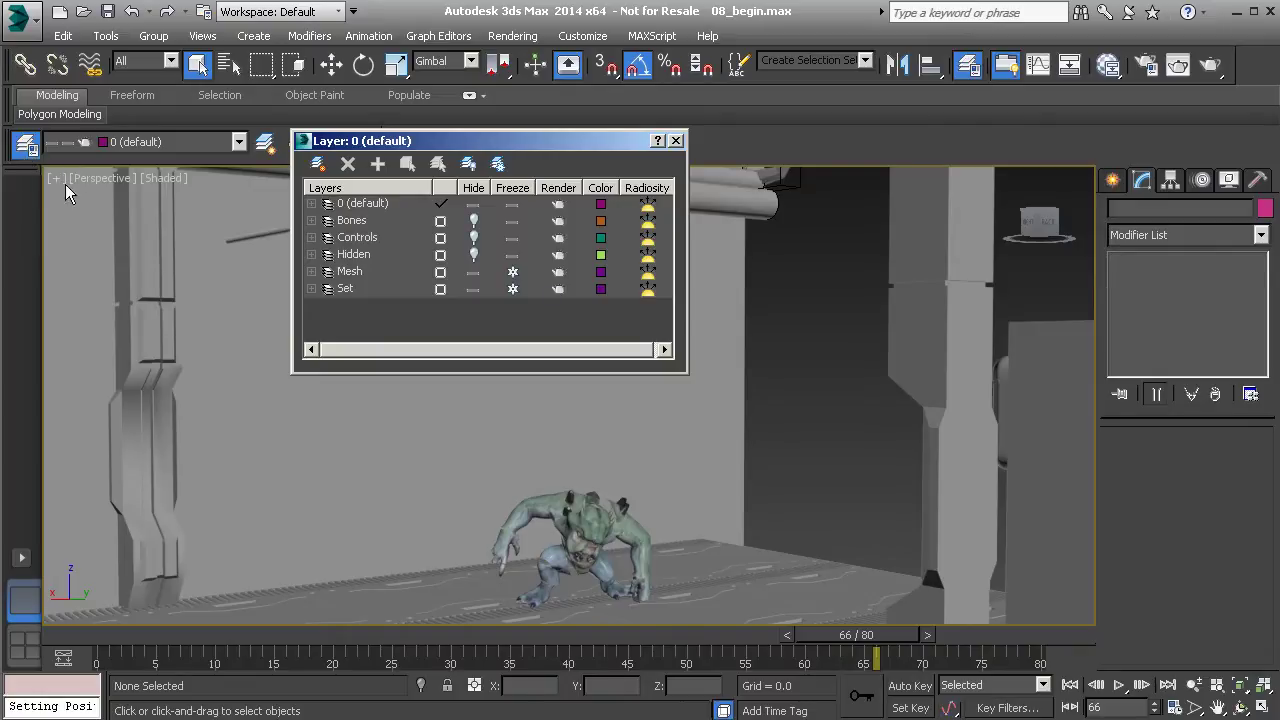
click(475, 238)
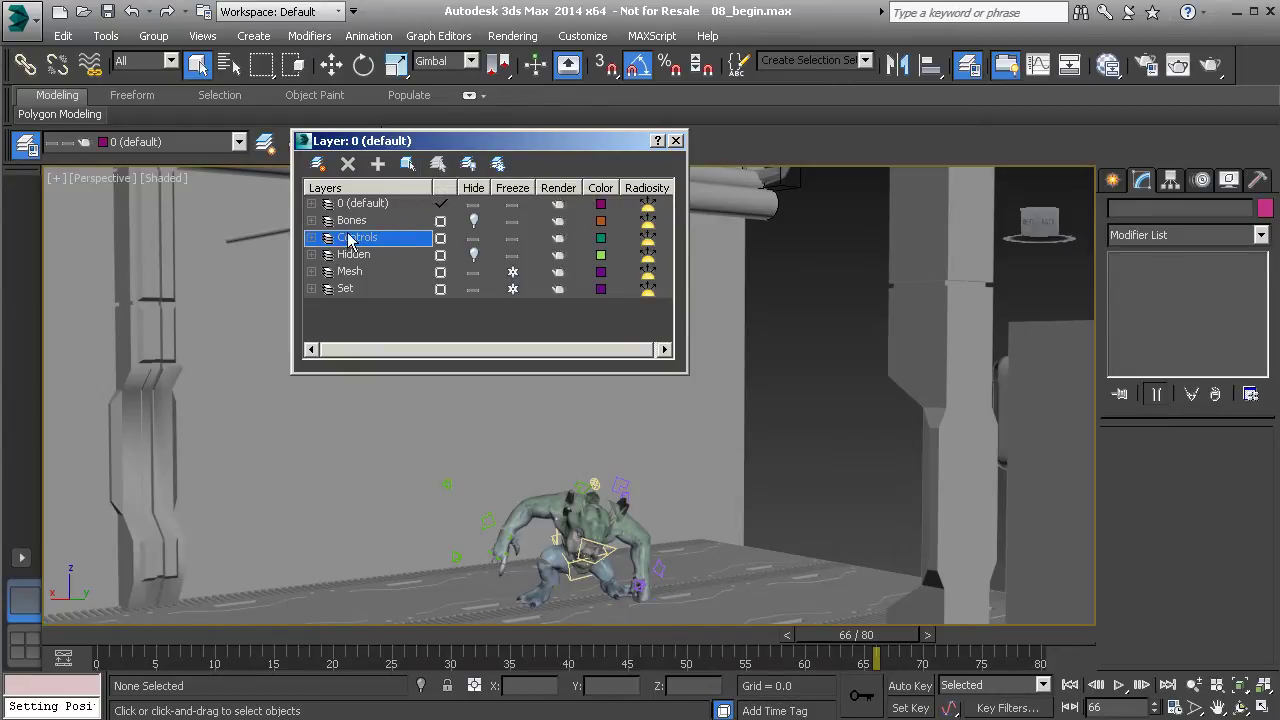
click(407, 164)
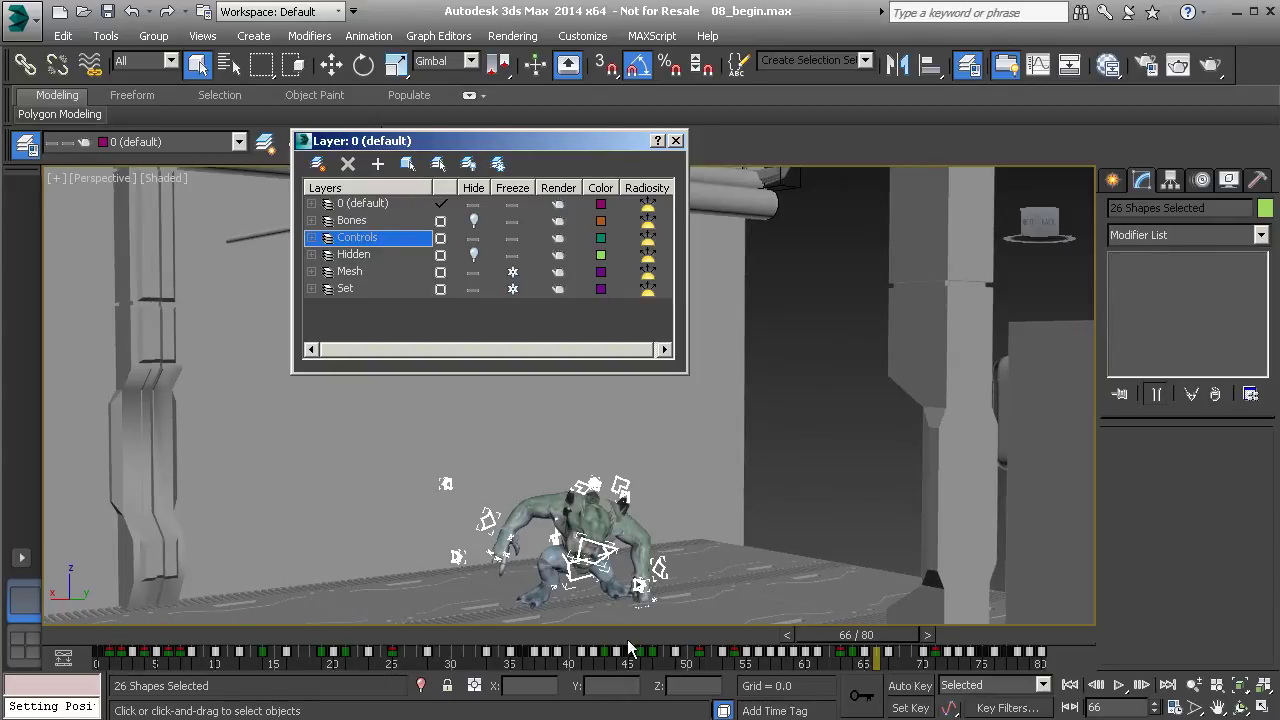
click(676, 141)
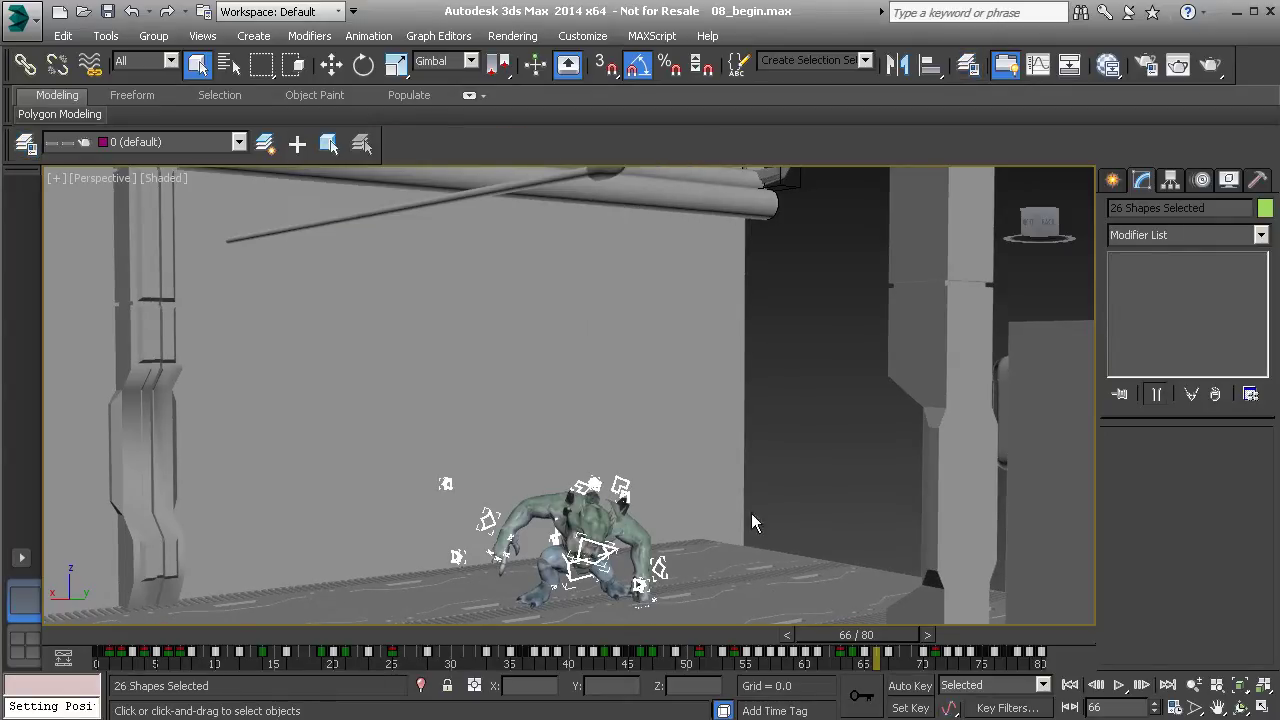
- Open the Curve Editor for the selected controls and set every key between frames 0 and 80 to Stepped tangents
right_click(800, 380)
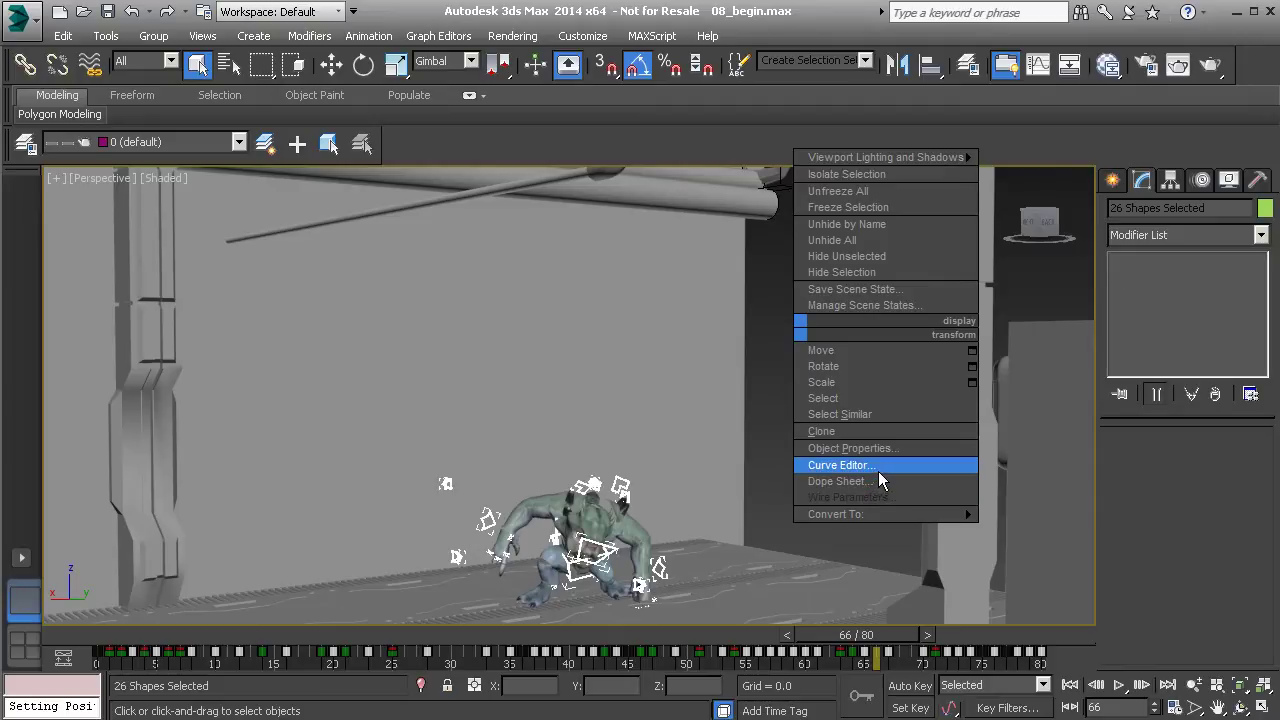
click(878, 467)
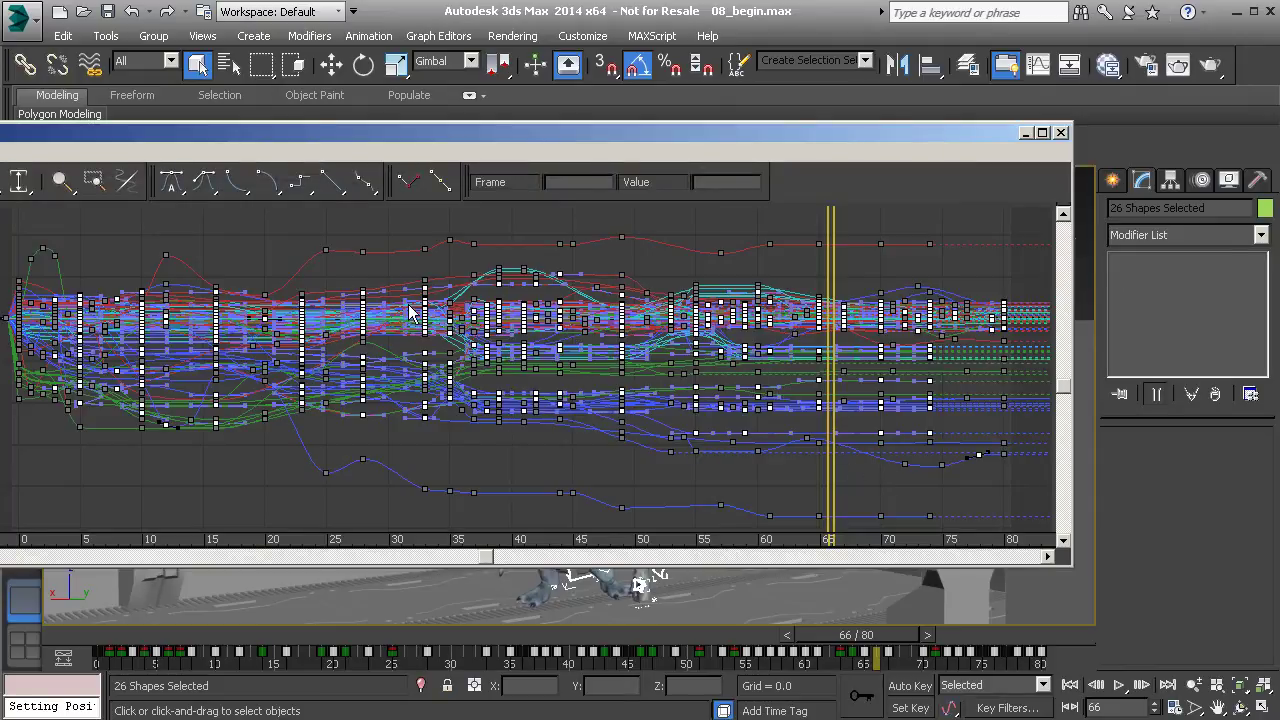
middle_drag(483, 319, 519, 319)
scroll(745, 358, down, 5)
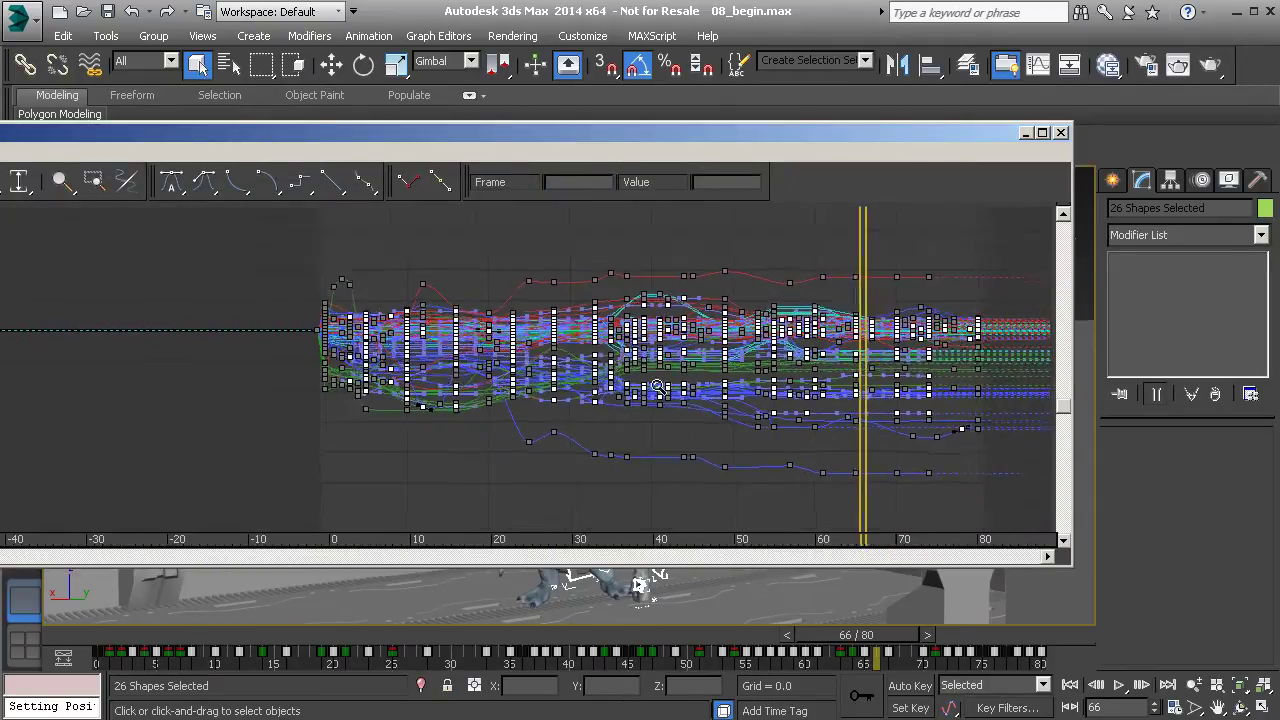
middle_drag(657, 395, 543, 375)
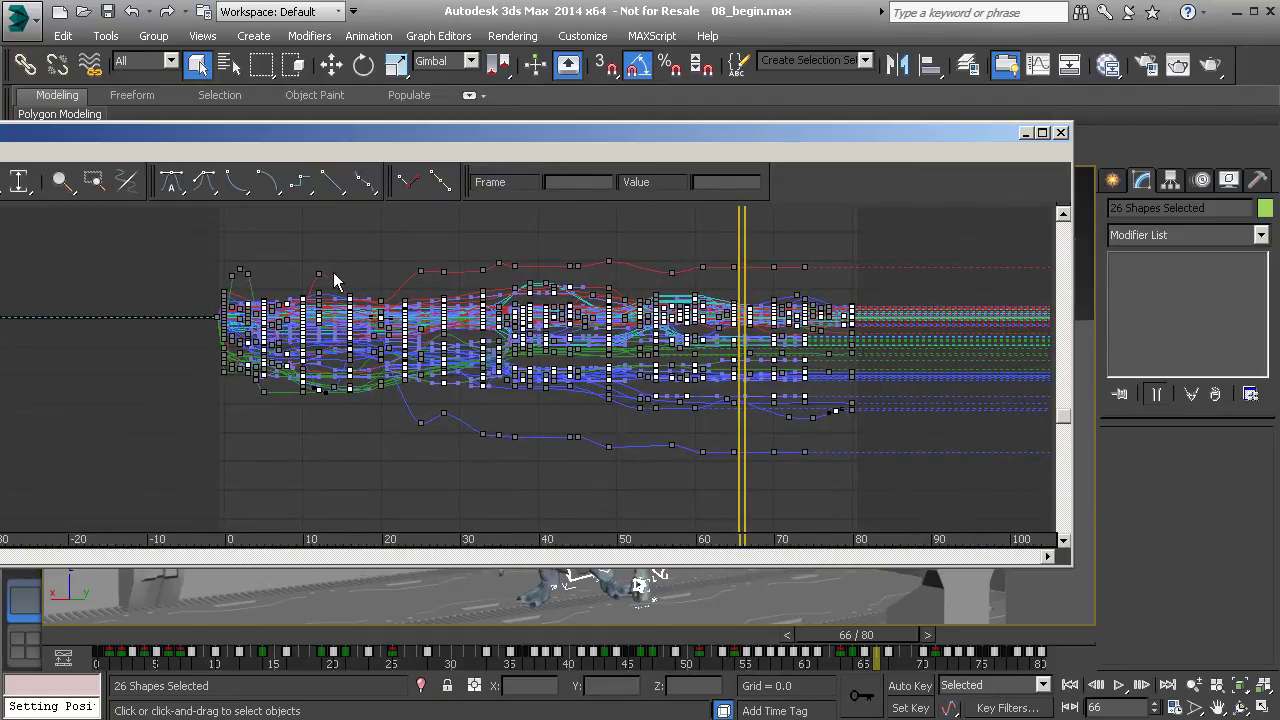
click(300, 183)
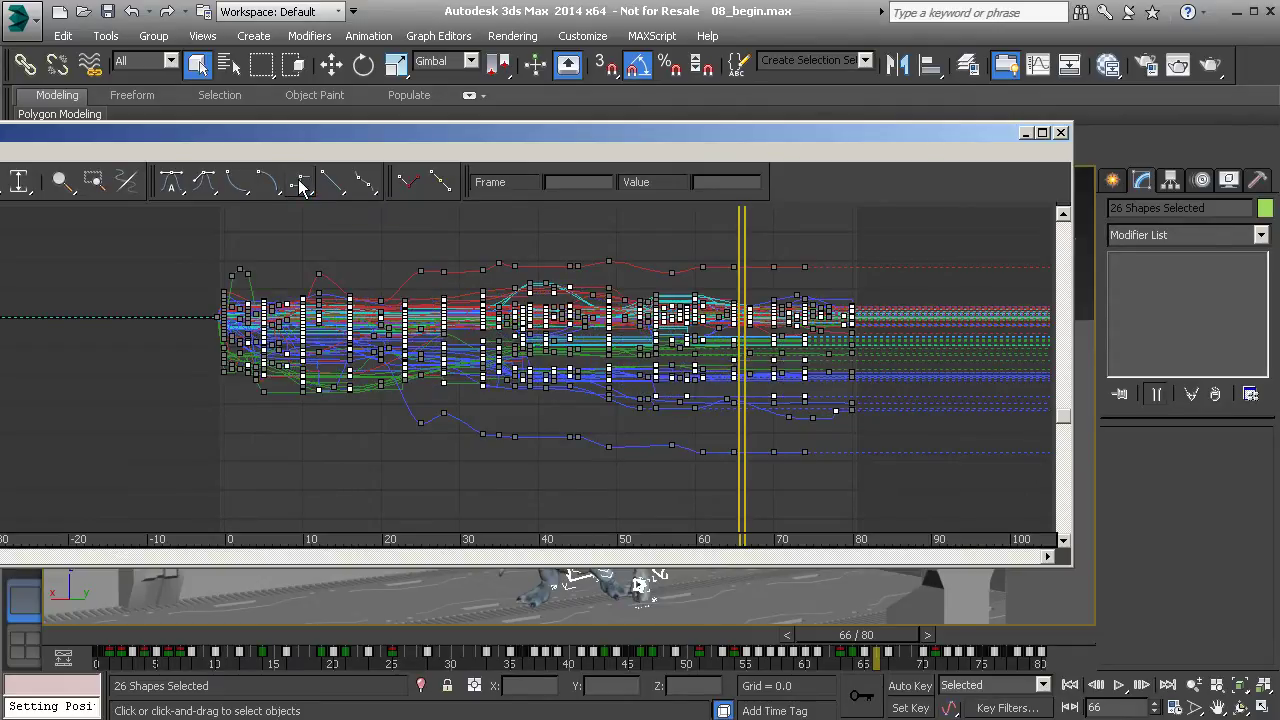
drag(174, 236, 913, 492)
click(303, 184)
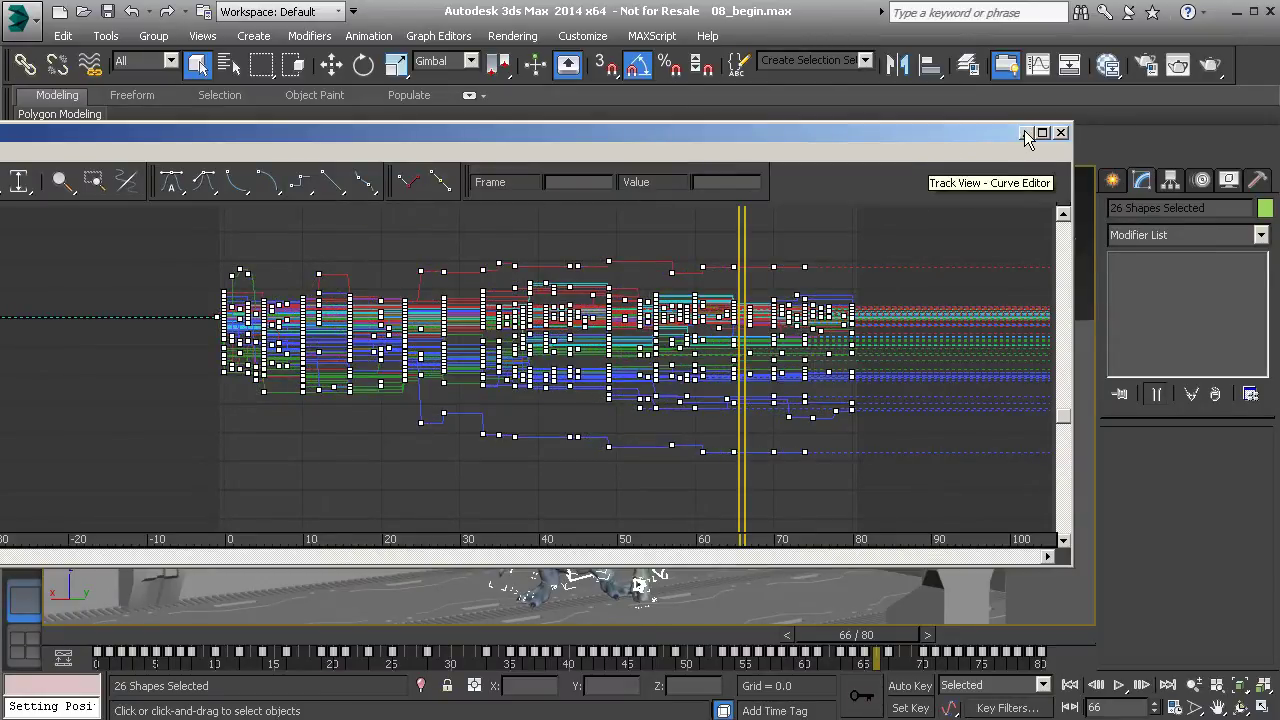
- Close the Curve Editor and scrub the timeline to frame 44 to review the stepped poses
click(1061, 132)
drag(89, 632, 575, 628)
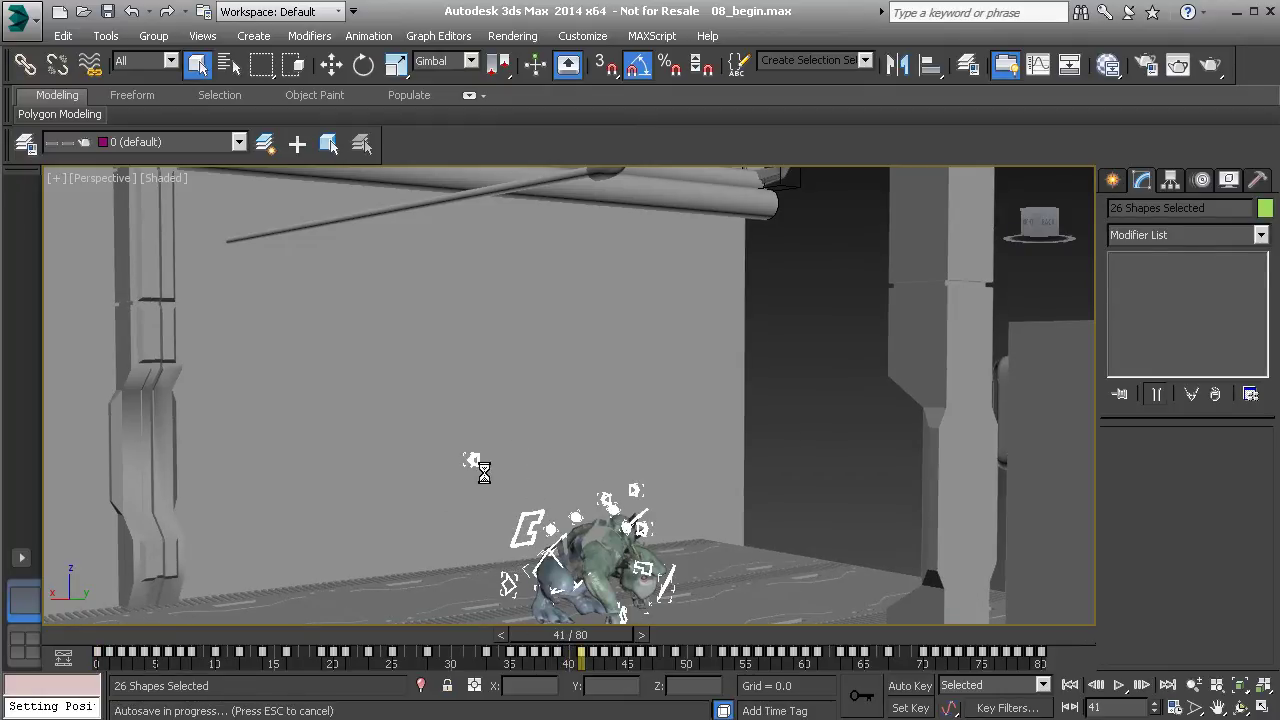
mouse_move(607, 648)
mouse_down()
mouse_move(230, 601)
mouse_move(320, 620)
mouse_move(603, 636)
mouse_up()
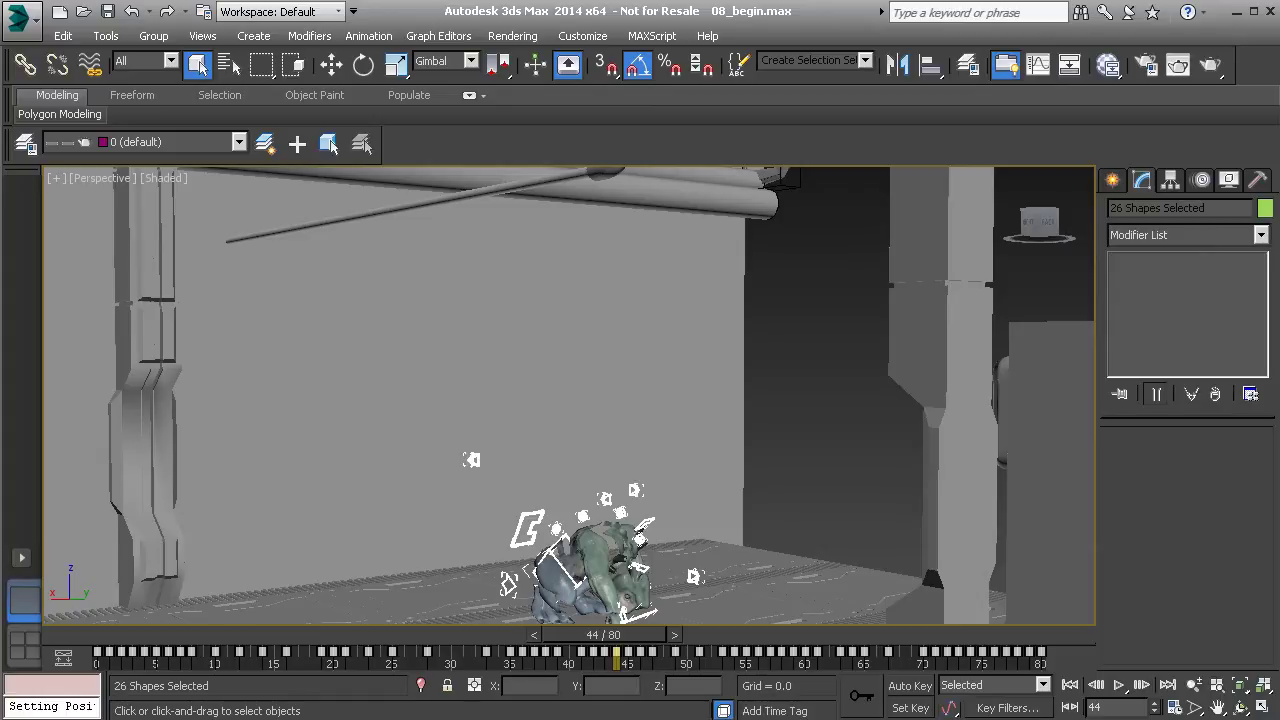
- Reopen the Curve Editor and set all the selected keys to Auto tangents
click(351, 566)
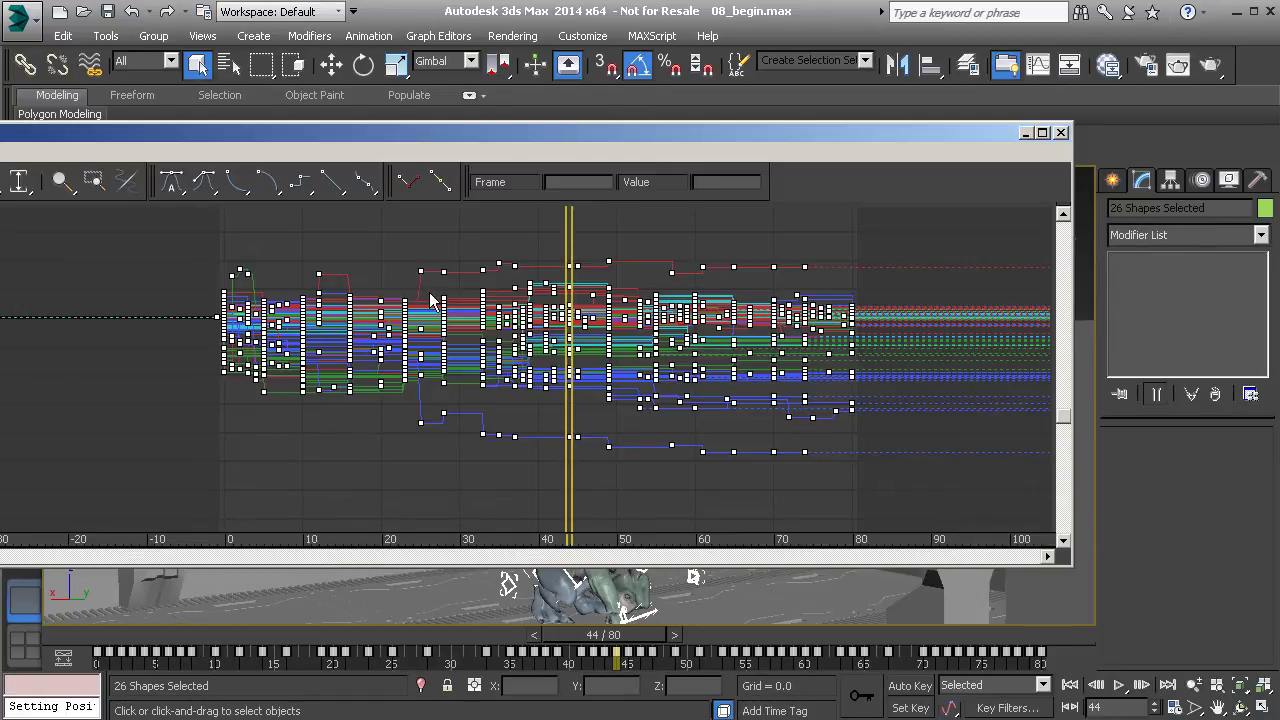
click(172, 184)
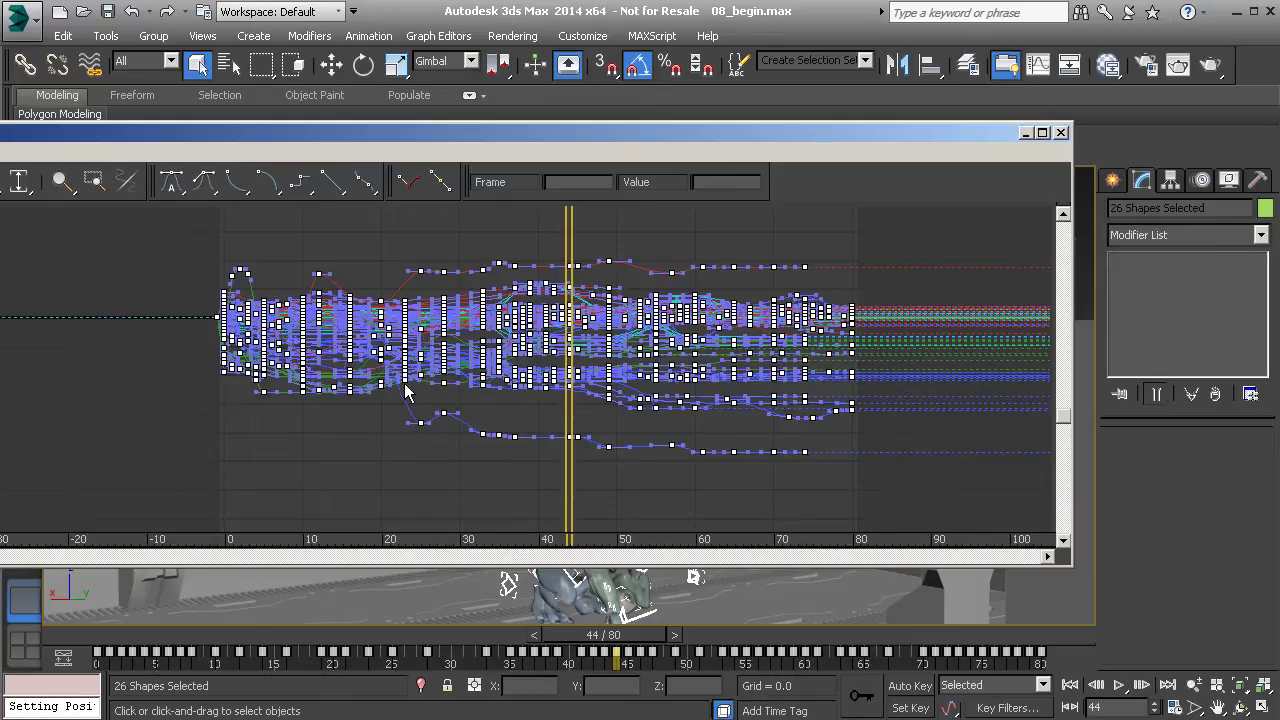
- Deselect all keys and add a key at frame 31 on the lowest blue curve, between its frame 28 and 33 keys
scroll(471, 462, up, 5)
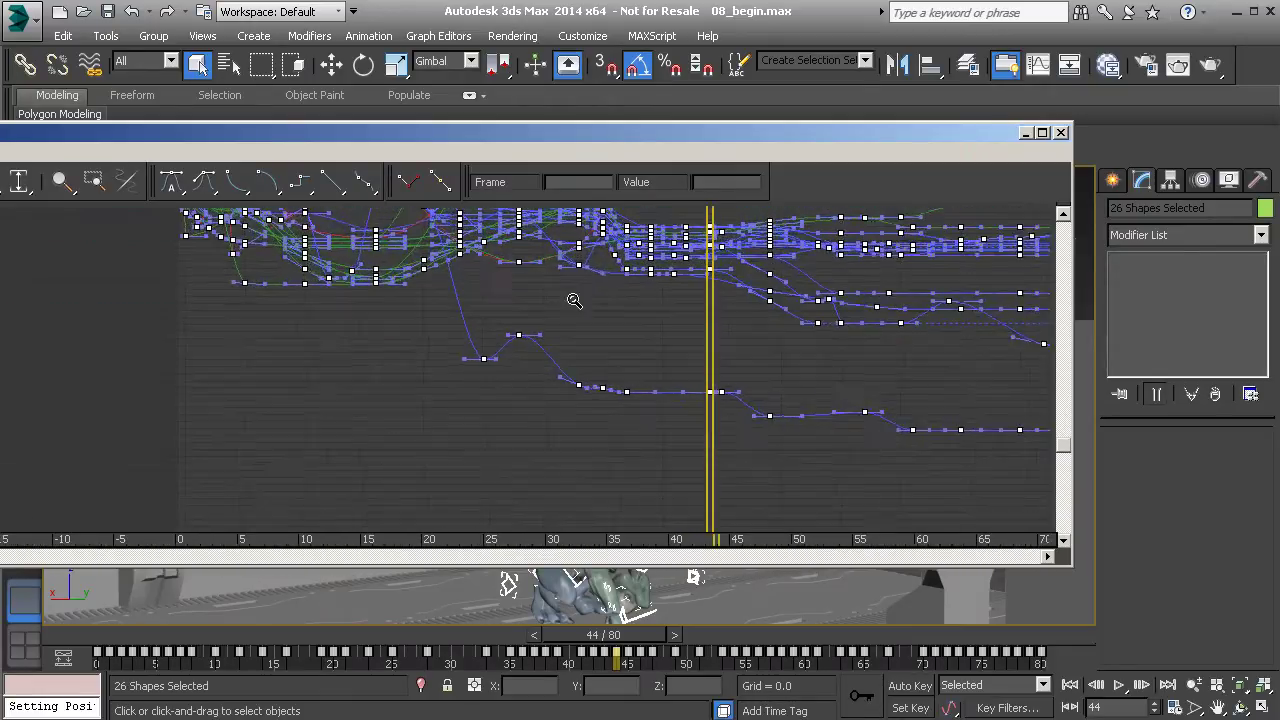
scroll(531, 377, up, 5)
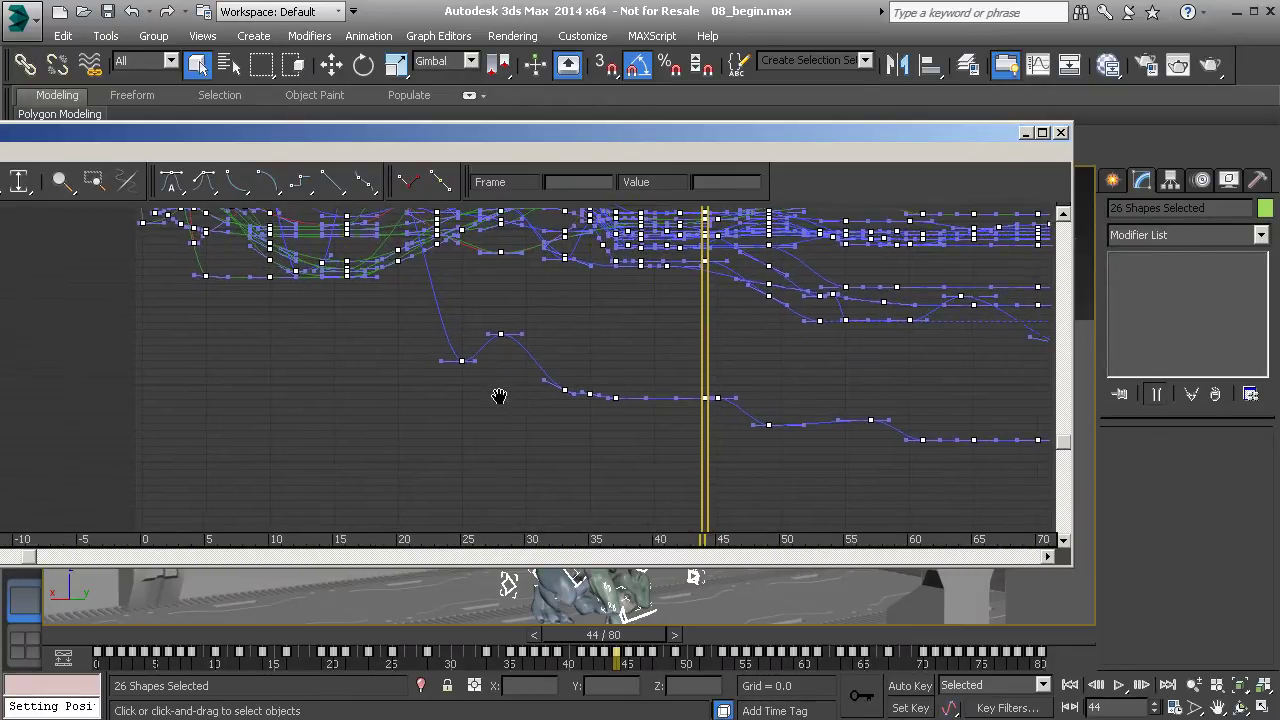
scroll(677, 314, up, 3)
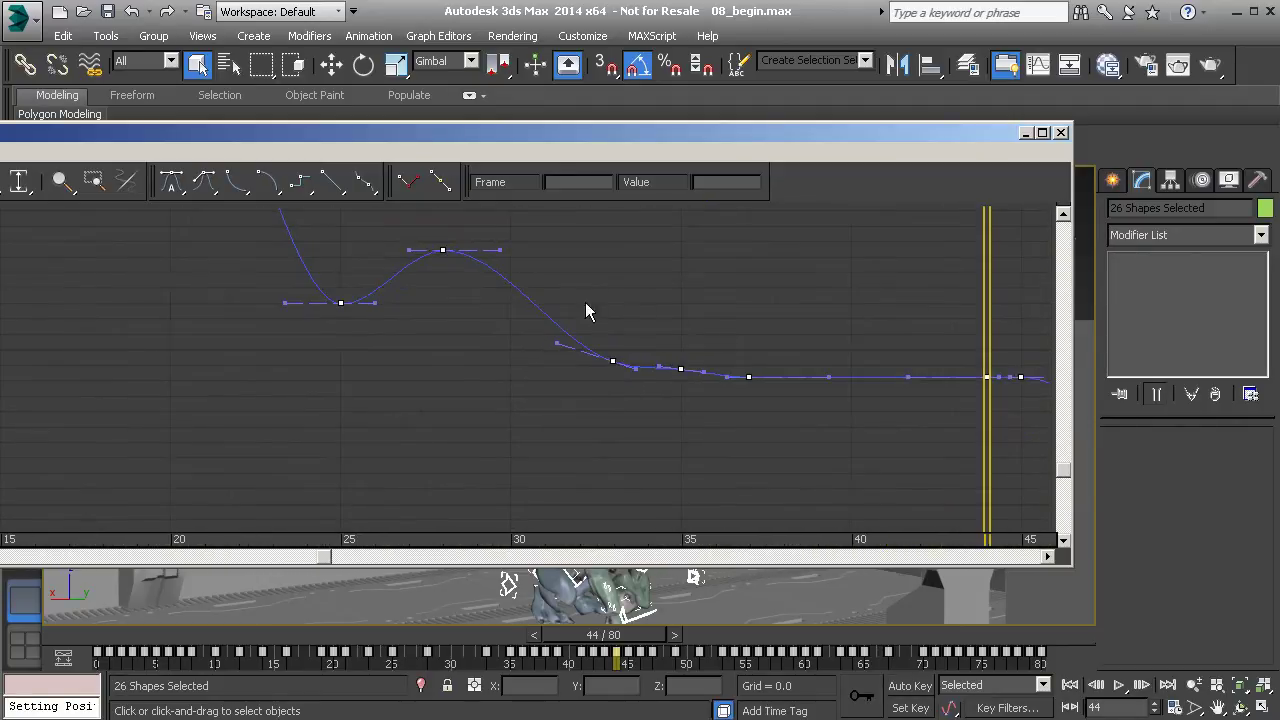
scroll(527, 385, up, 1)
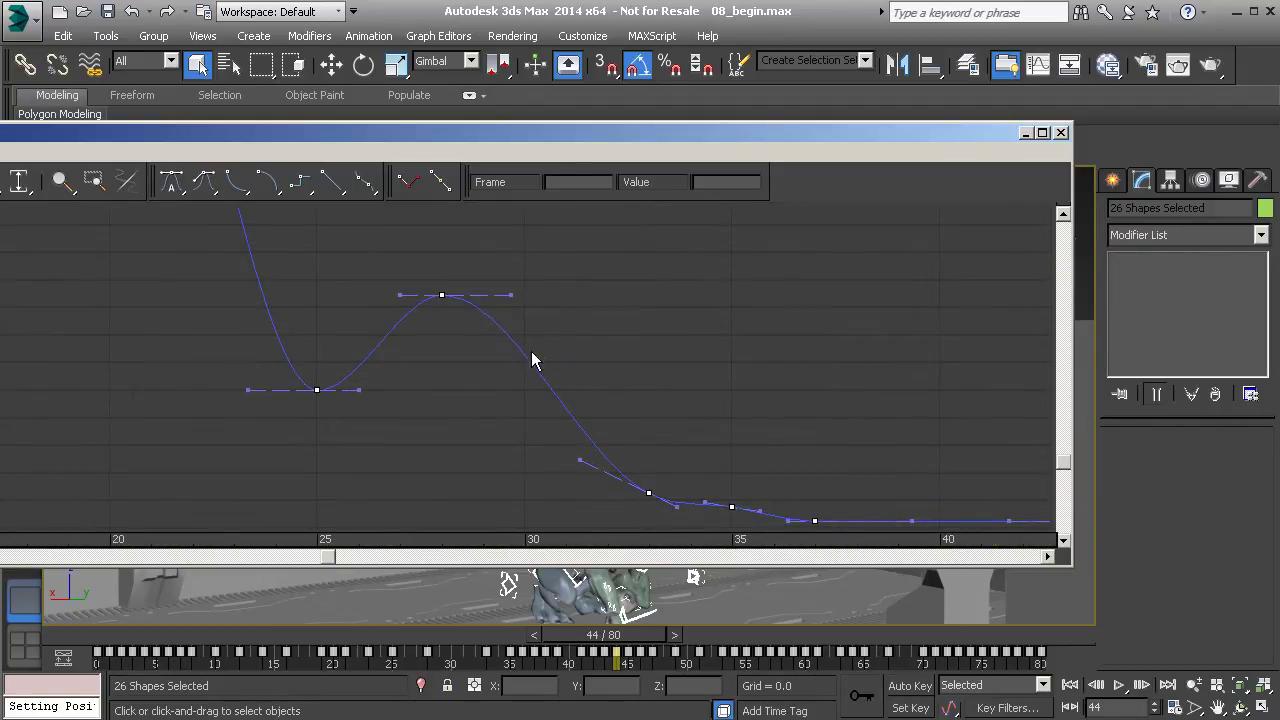
click(597, 354)
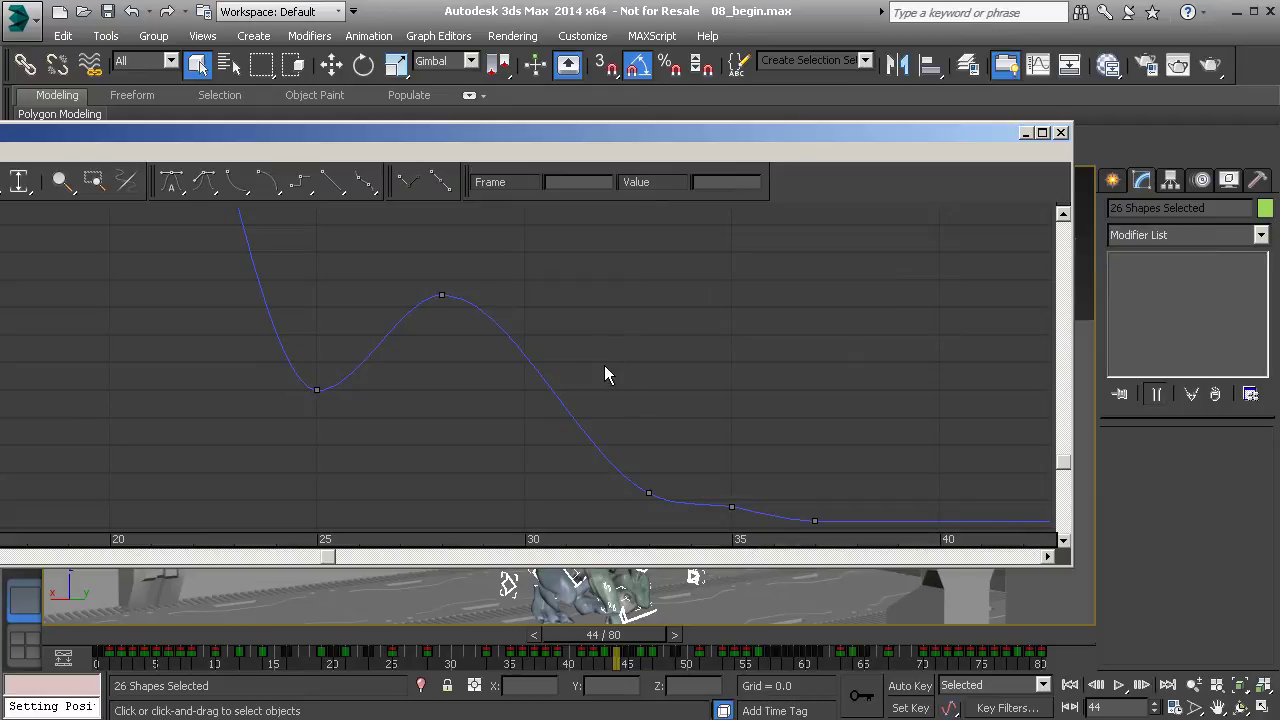
right_click(604, 326)
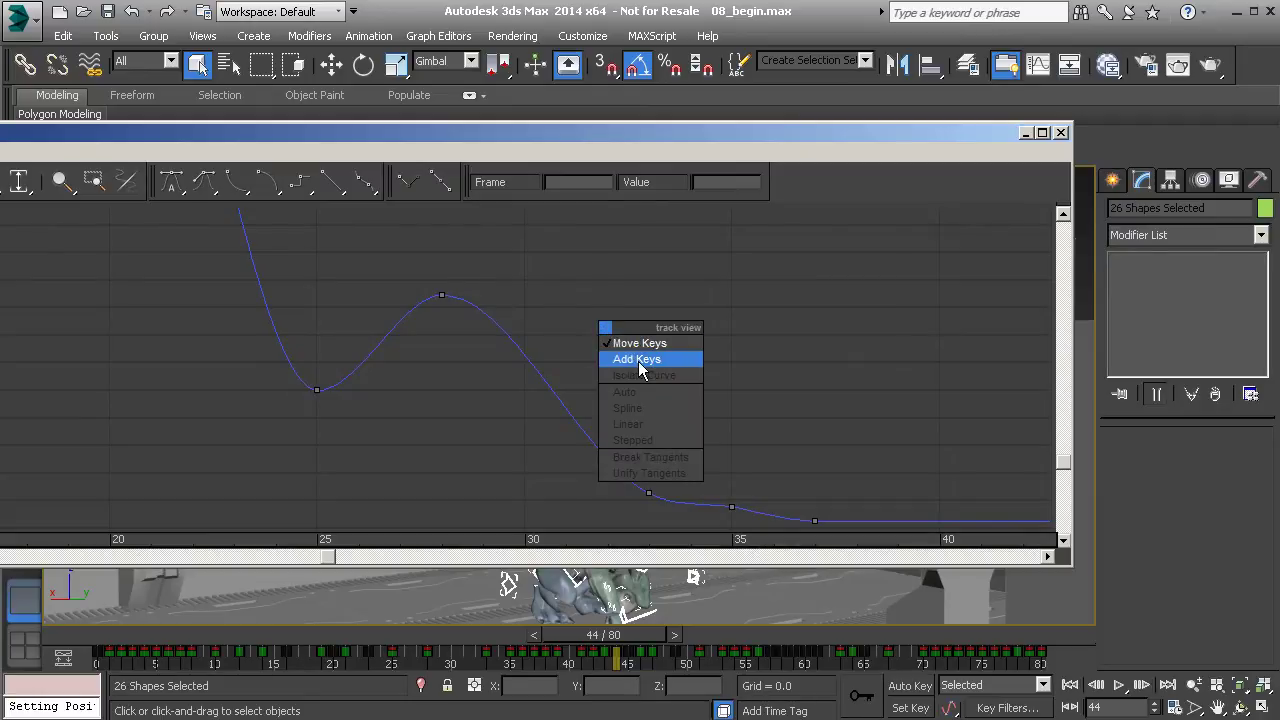
click(637, 361)
click(555, 397)
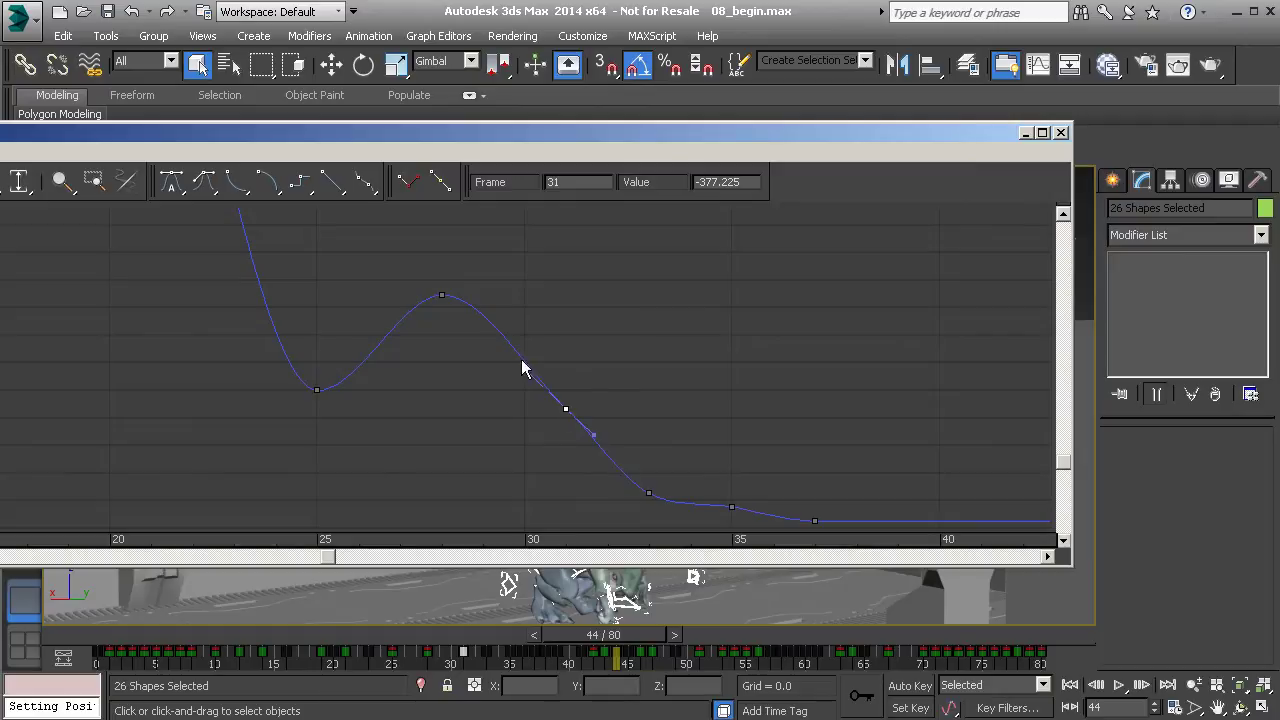
- Switch to Move Keys and move the frame 31 key up and down with Auto tangents, ending at a value of about -370
right_click(570, 349)
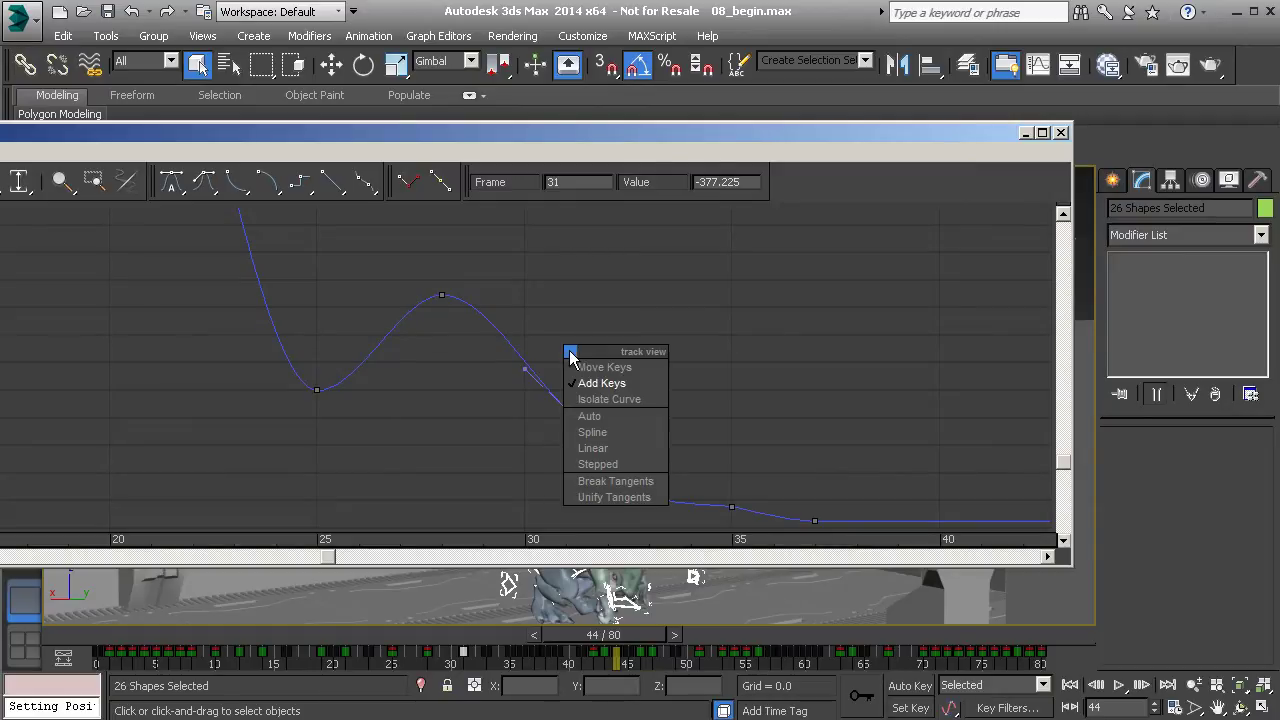
click(605, 368)
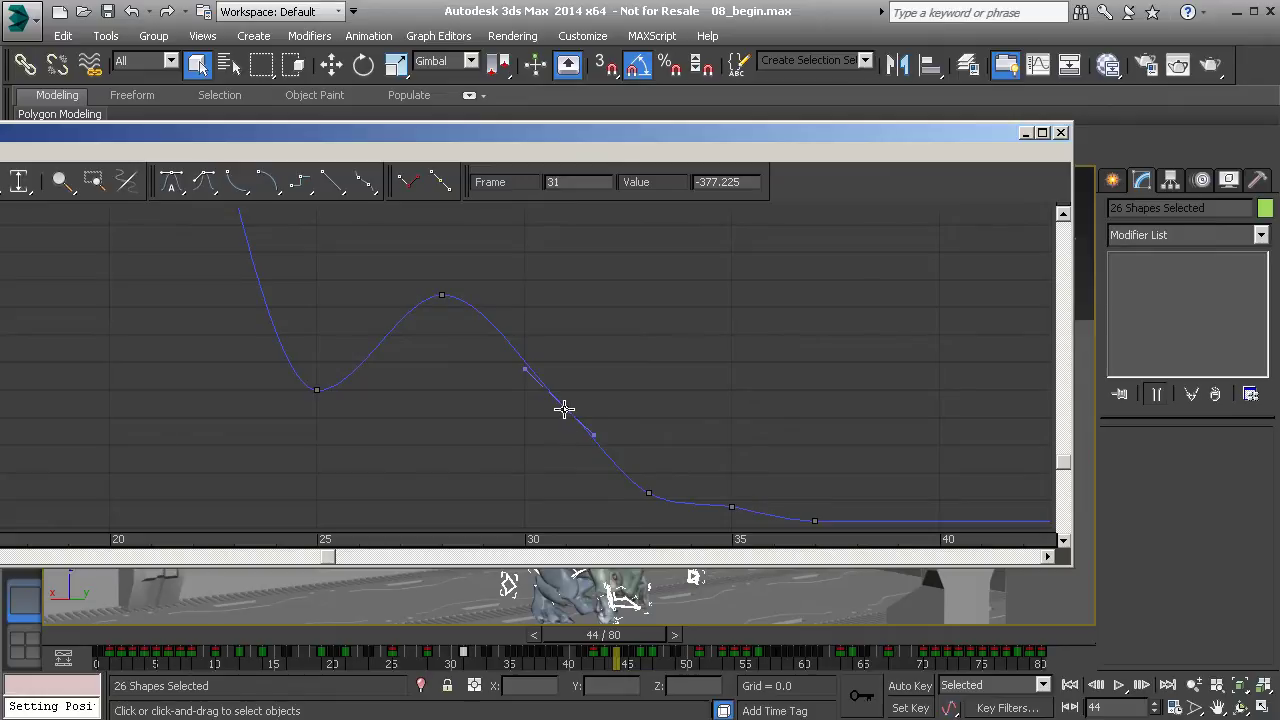
drag(564, 408, 548, 293)
drag(481, 322, 481, 322)
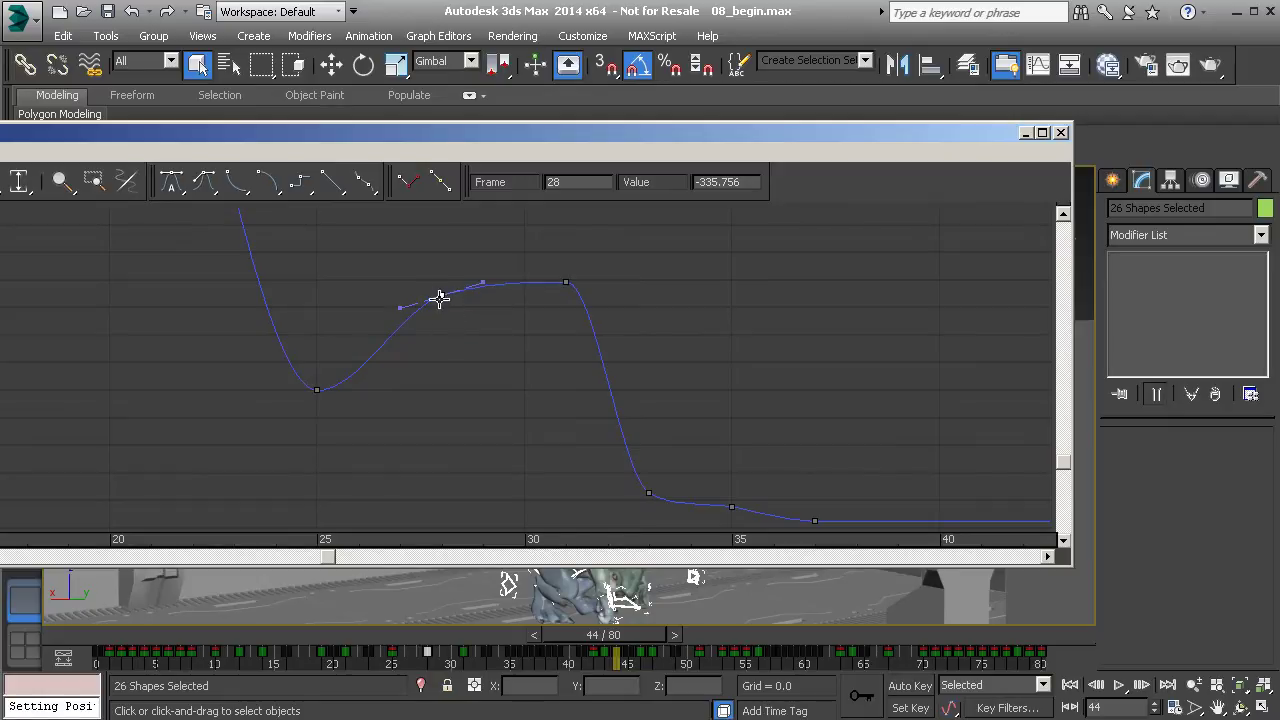
drag(569, 281, 566, 265)
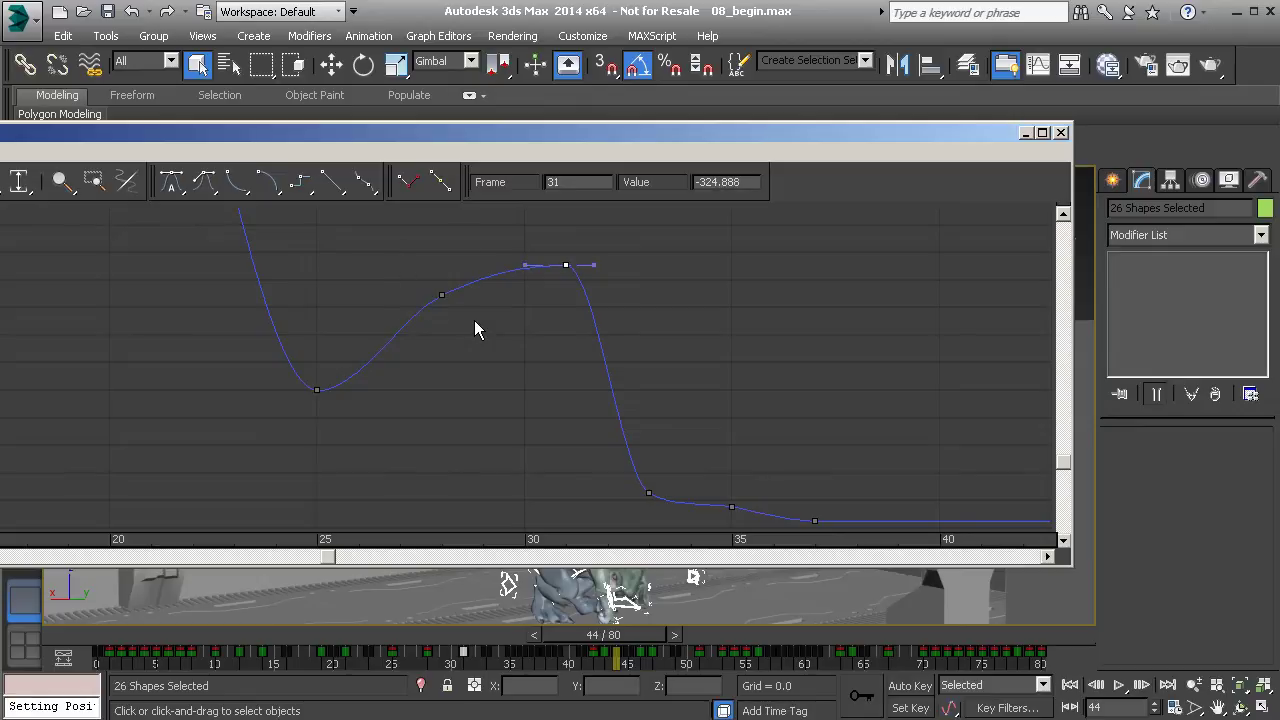
click(441, 296)
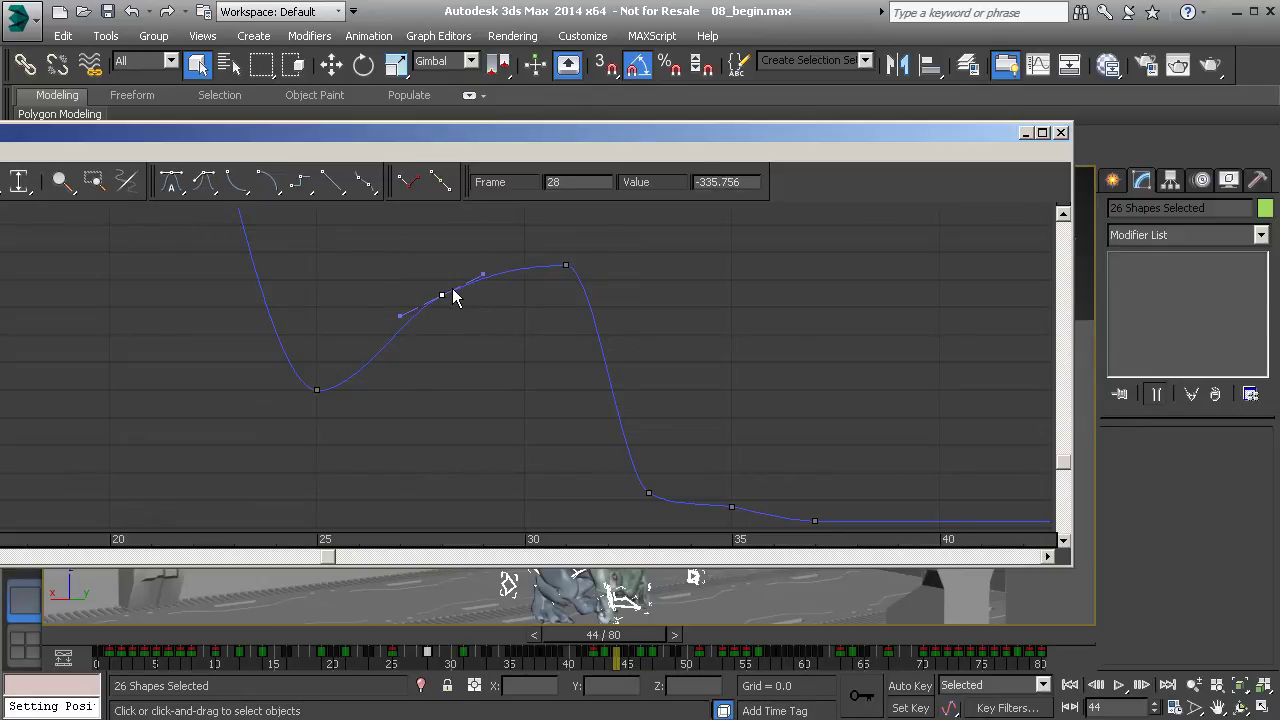
drag(530, 239, 645, 298)
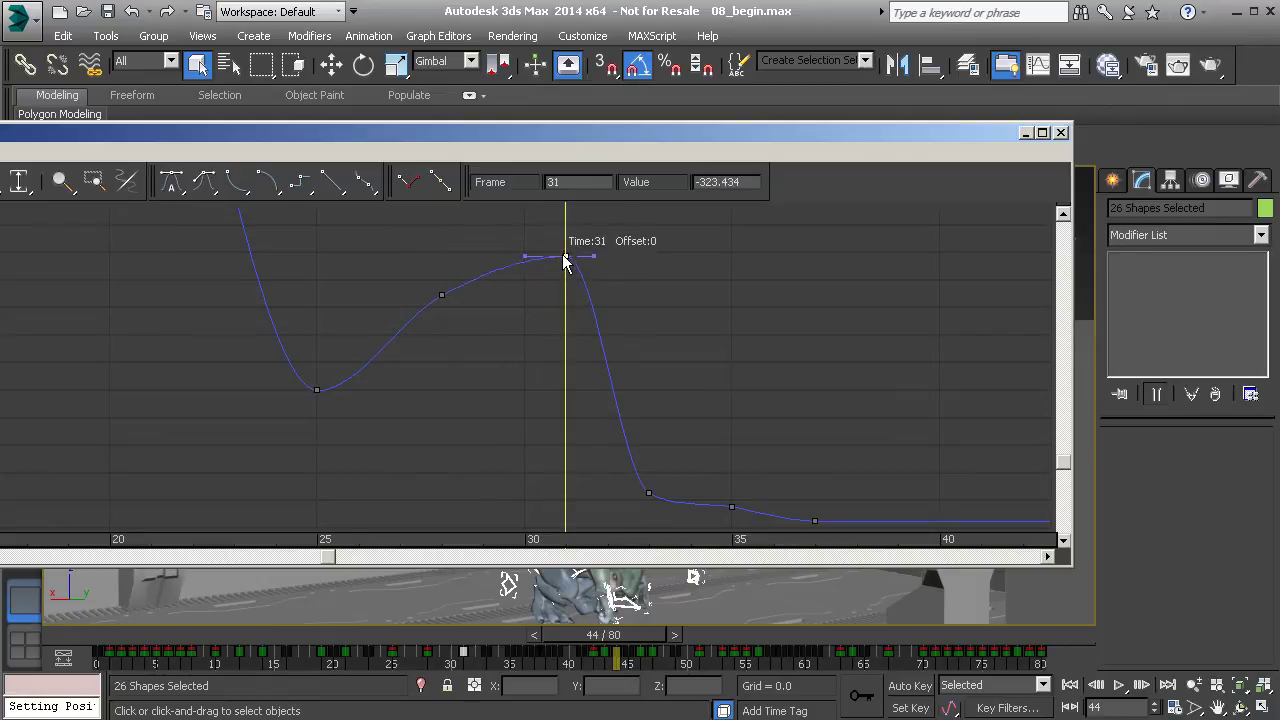
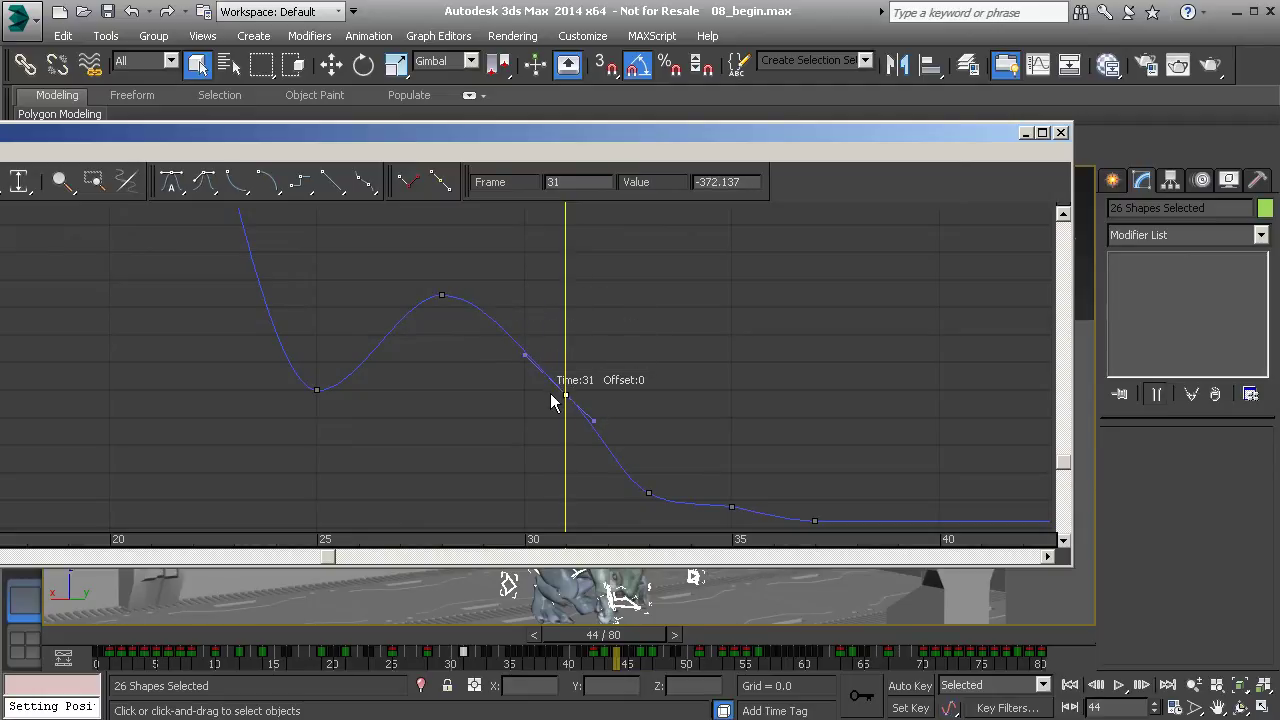
mouse_move(551, 401)
mouse_down()
mouse_move(560, 251)
mouse_move(552, 394)
mouse_up()
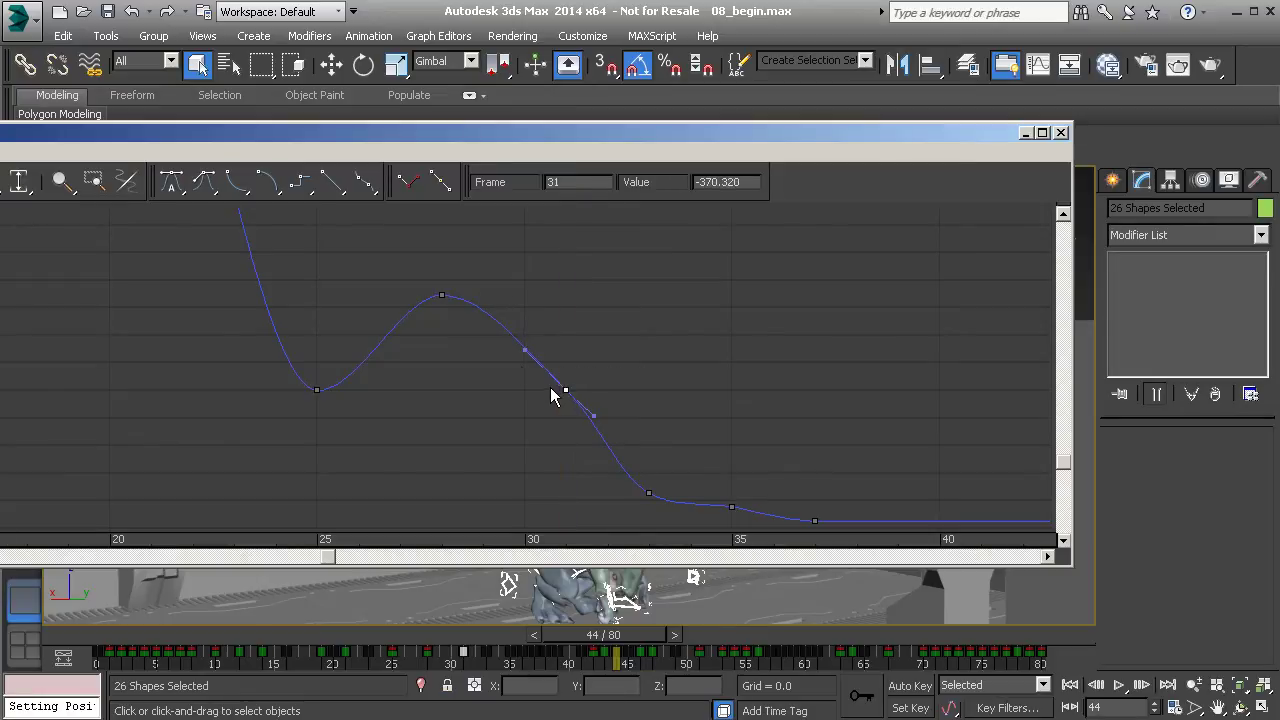
- Set the frame 31 key's tangents to Smooth and raise the key to a value of about -315
click(367, 182)
drag(567, 390, 566, 242)
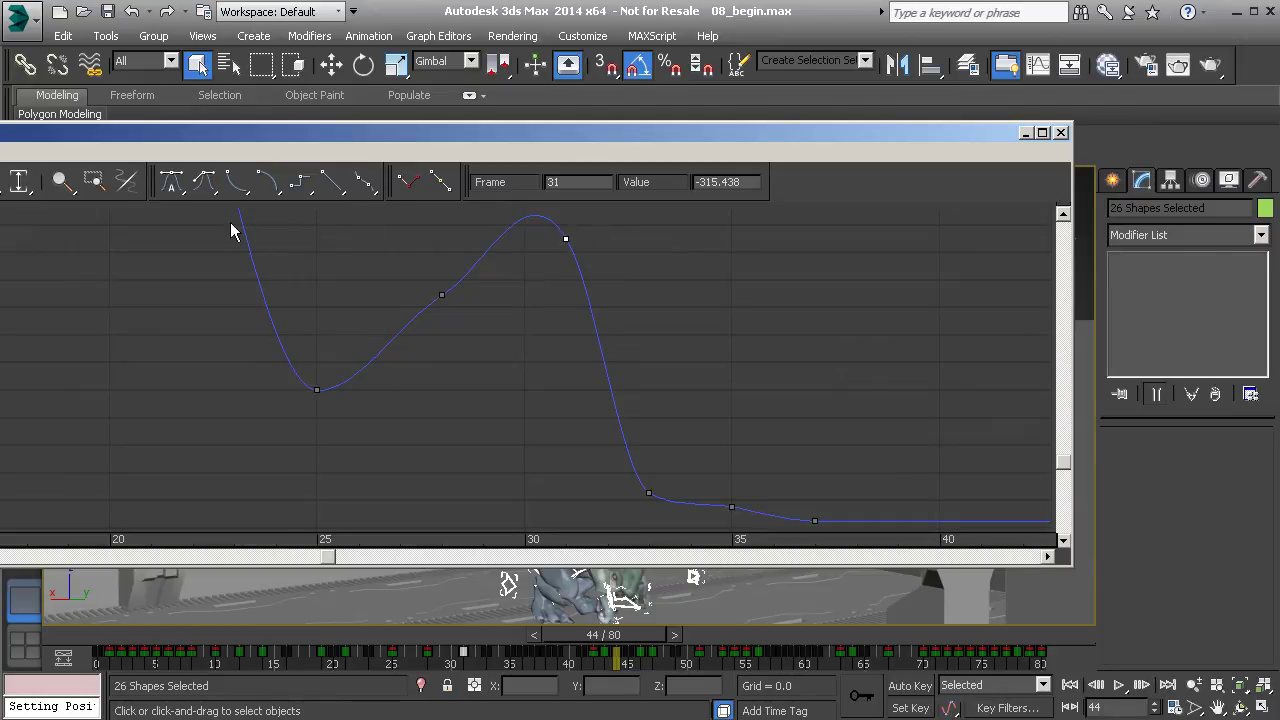
- Set the frame 31 key's tangents to Spline and tilt its handles so the outgoing side slopes downward
click(211, 183)
middle_drag(603, 299, 626, 374)
drag(604, 361, 633, 341)
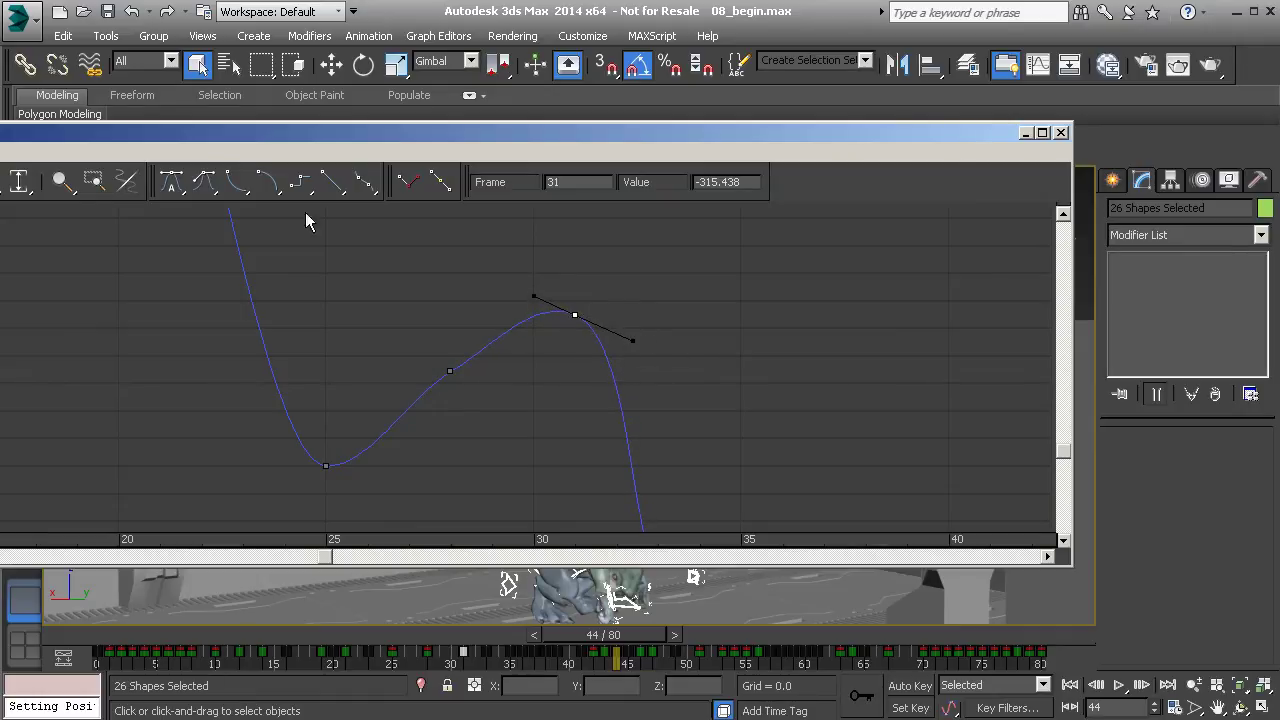
- Alternate the frame 31 key's tangents between Fast and Slow to compare the curve shapes, then set them to Stepped
click(236, 183)
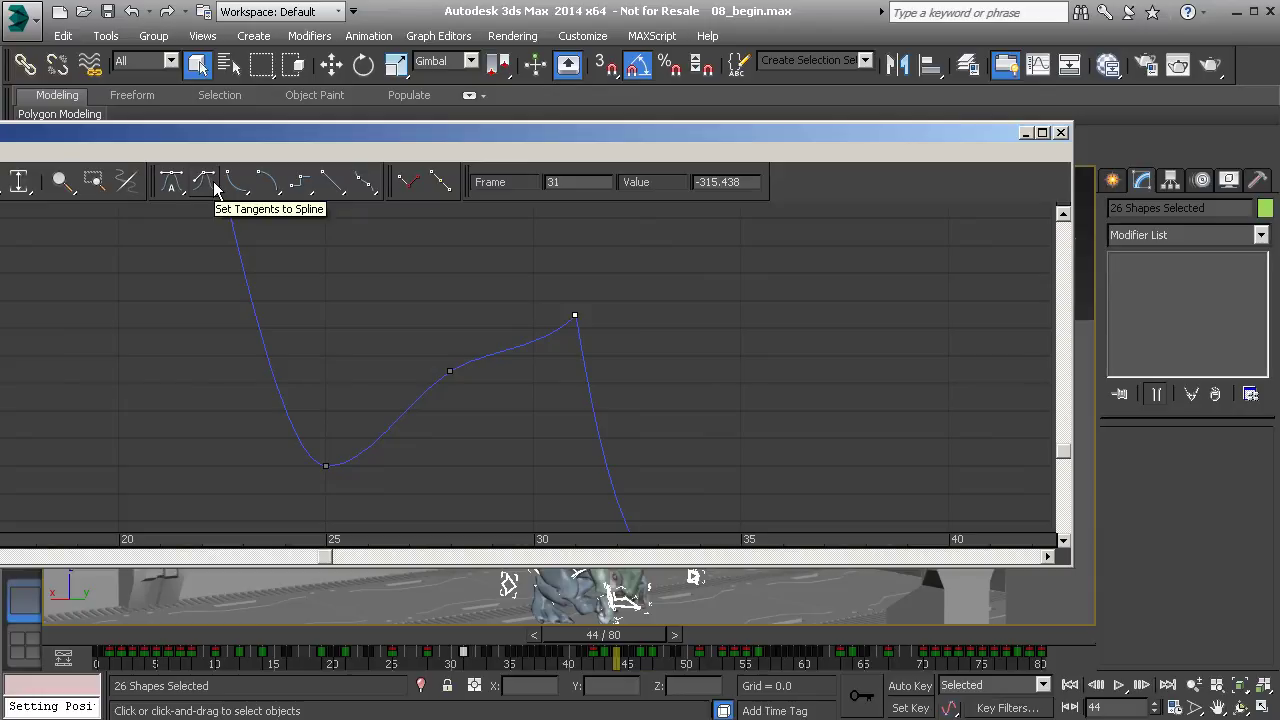
click(268, 185)
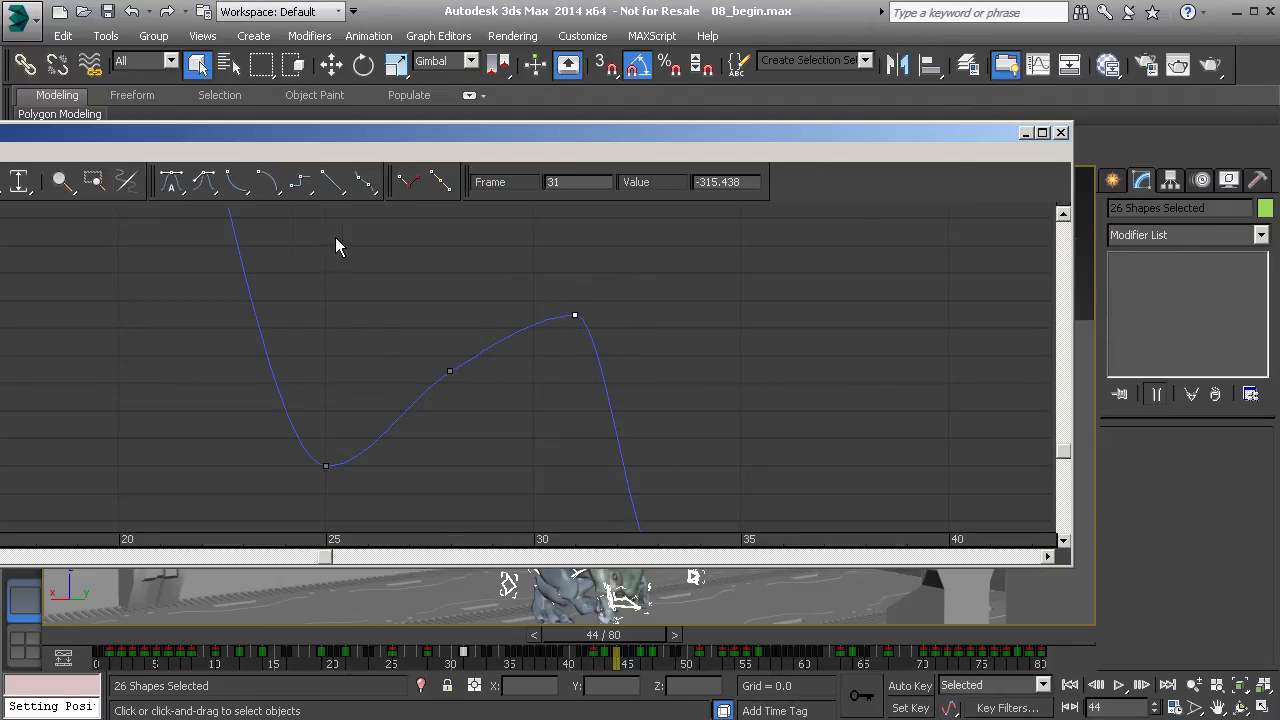
click(236, 185)
click(270, 185)
click(237, 182)
click(270, 185)
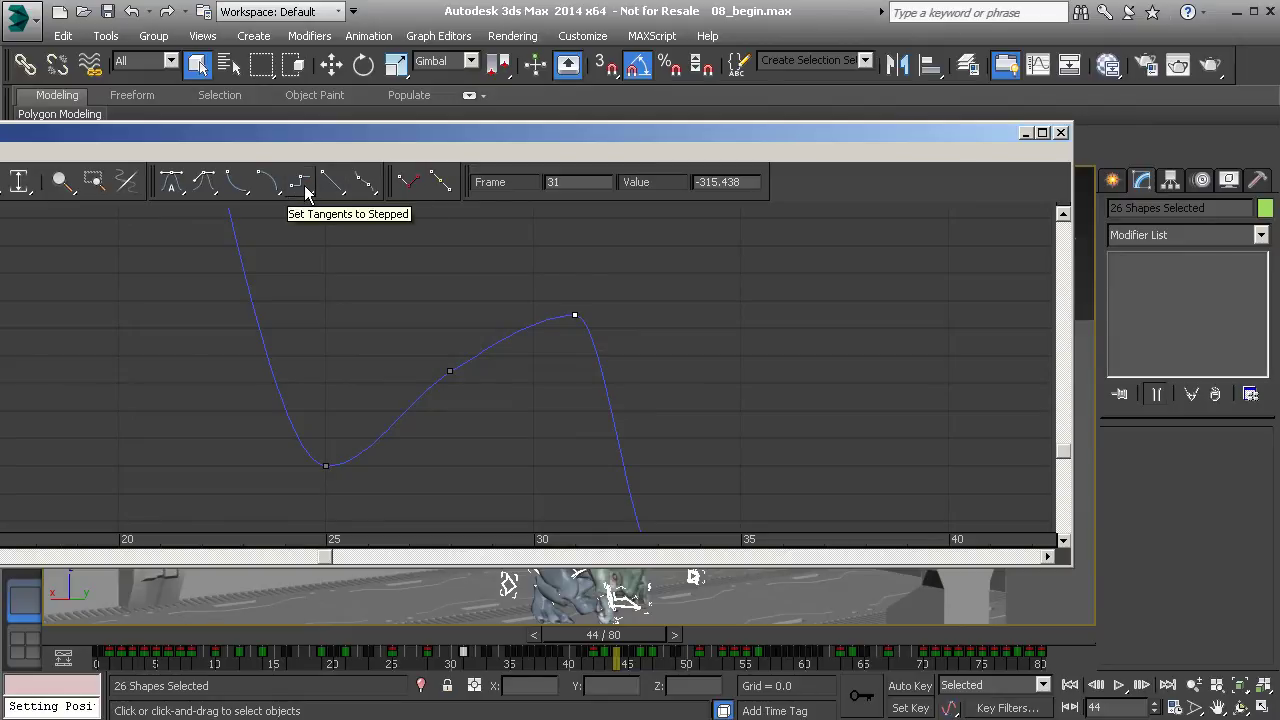
click(300, 183)
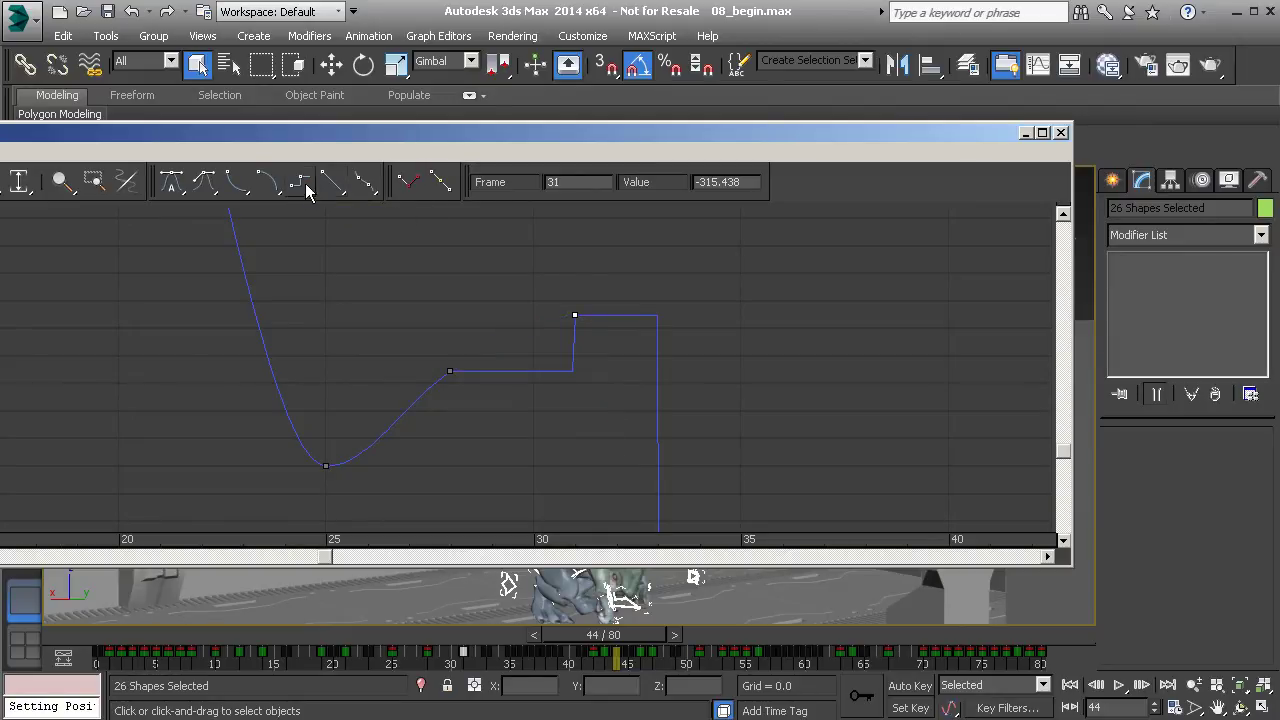
- Set the frame 31 key's tangents to Linear and move the Curve Editor window to expose its value scale
click(333, 183)
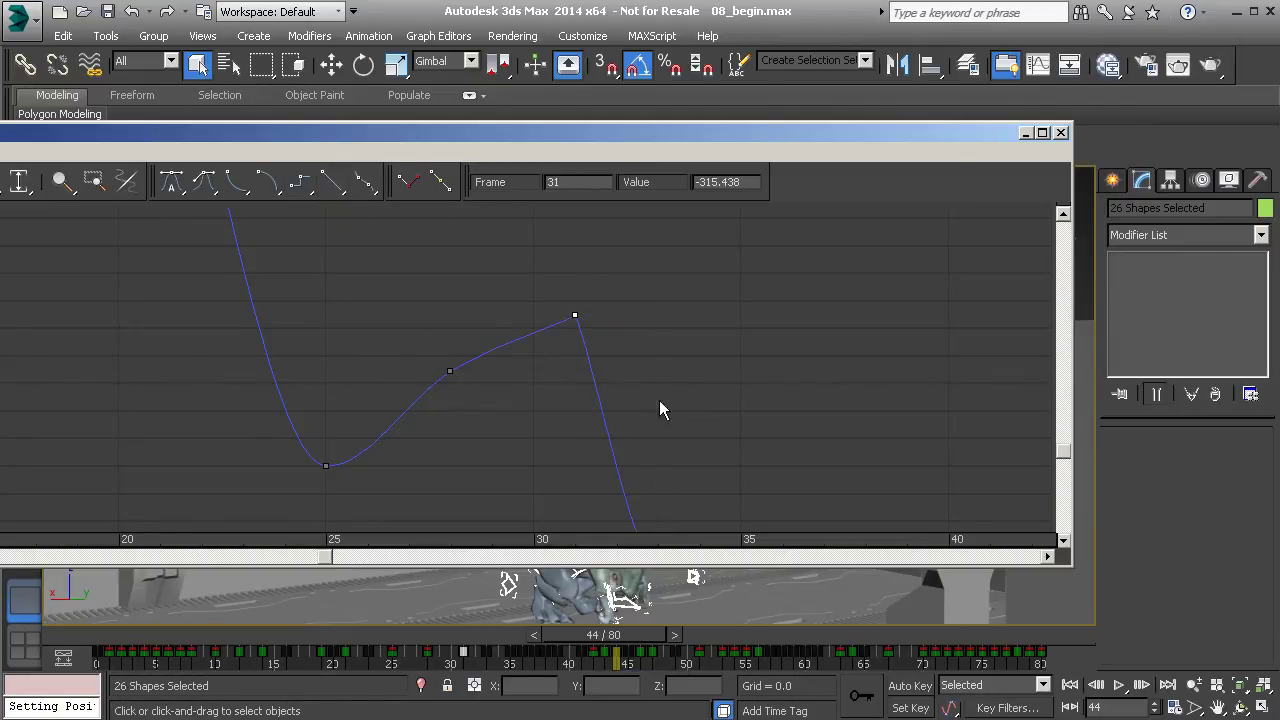
middle_drag(660, 402, 570, 283)
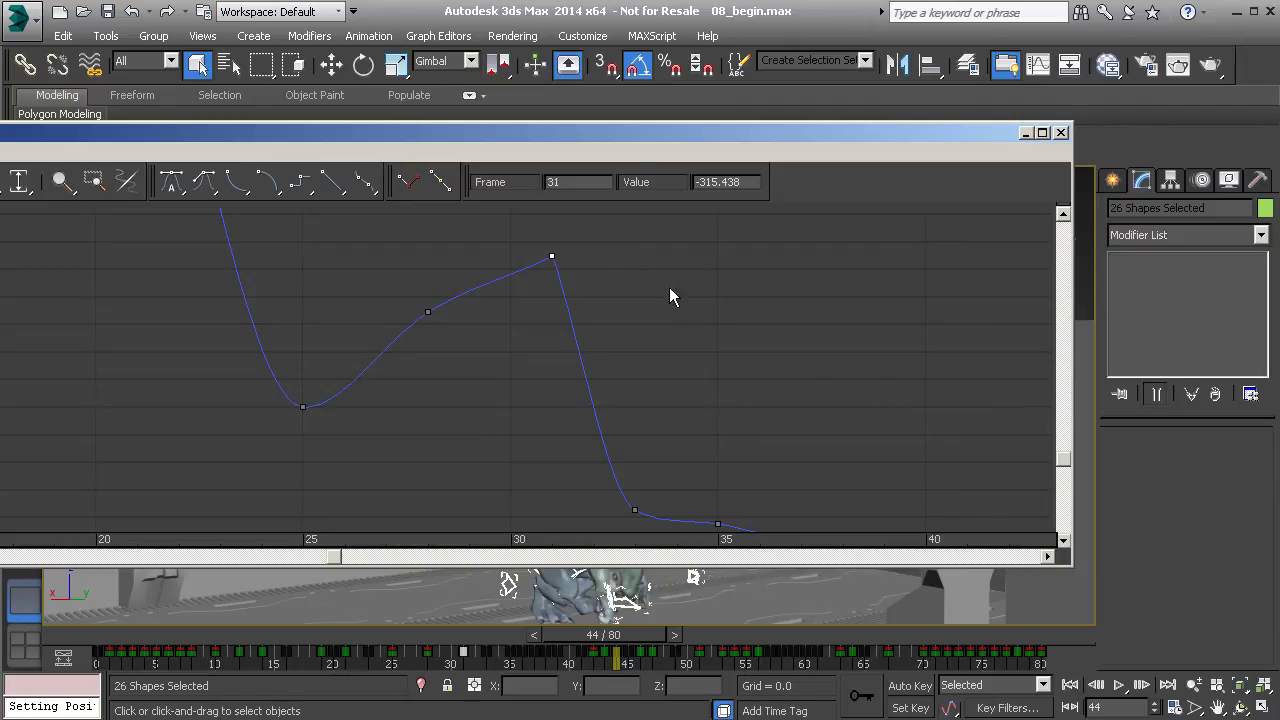
drag(666, 133, 783, 79)
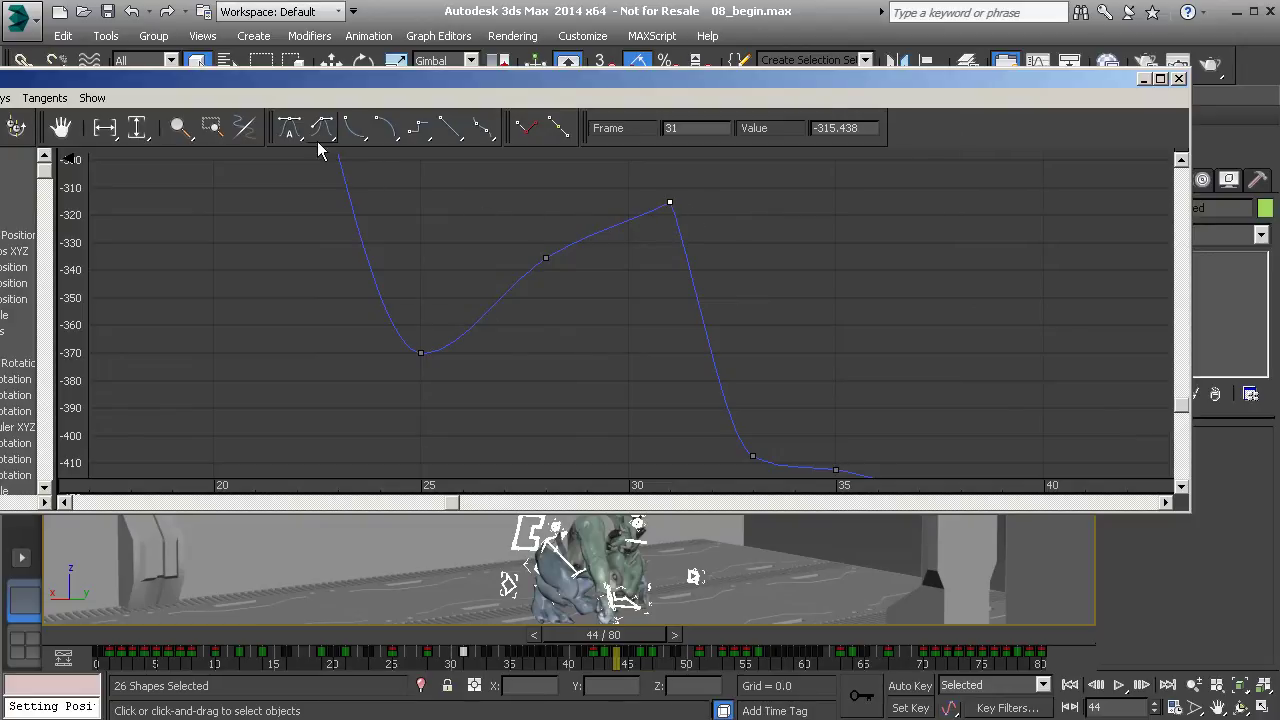
- Set the frame 31 key's tangents to Auto and tilt its handles so the outgoing side slopes downward
click(290, 128)
mouse_move(697, 201)
mouse_down()
mouse_move(711, 243)
mouse_move(734, 249)
mouse_move(713, 220)
mouse_up()
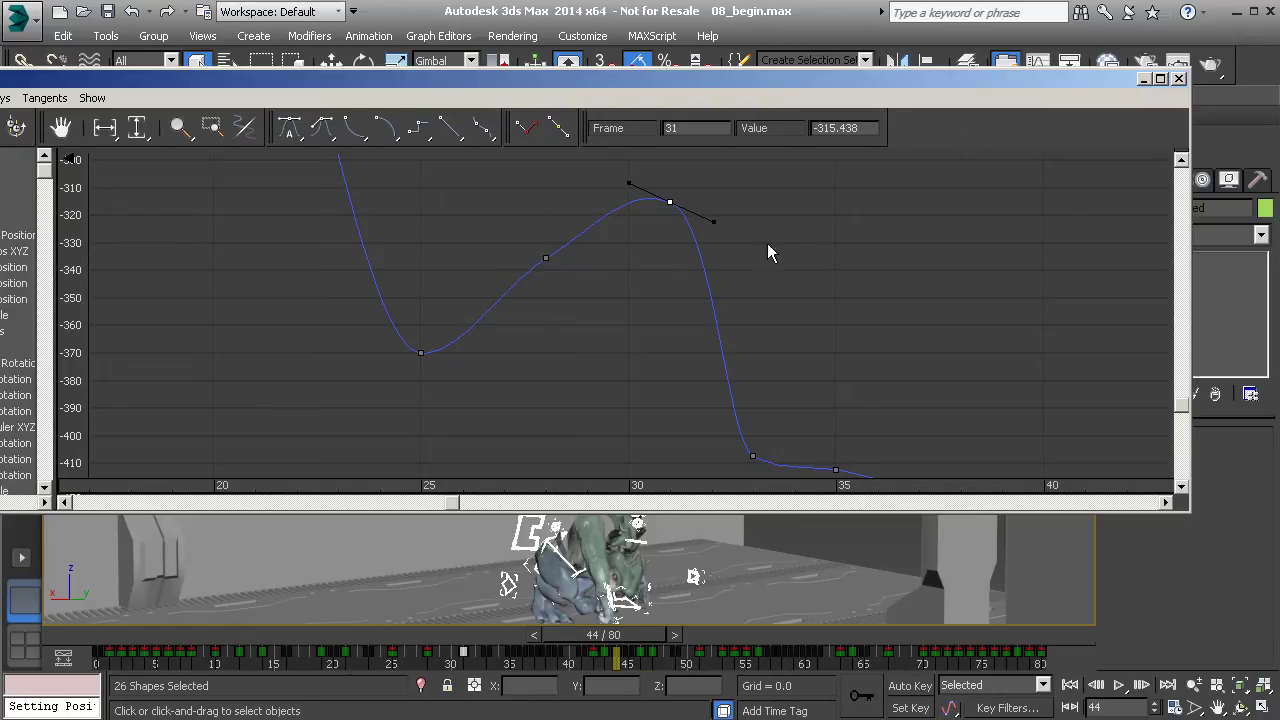
- Select the keys on all the creature's curves and set their tangents to Auto
scroll(738, 353, down, 8)
middle_drag(675, 302, 568, 361)
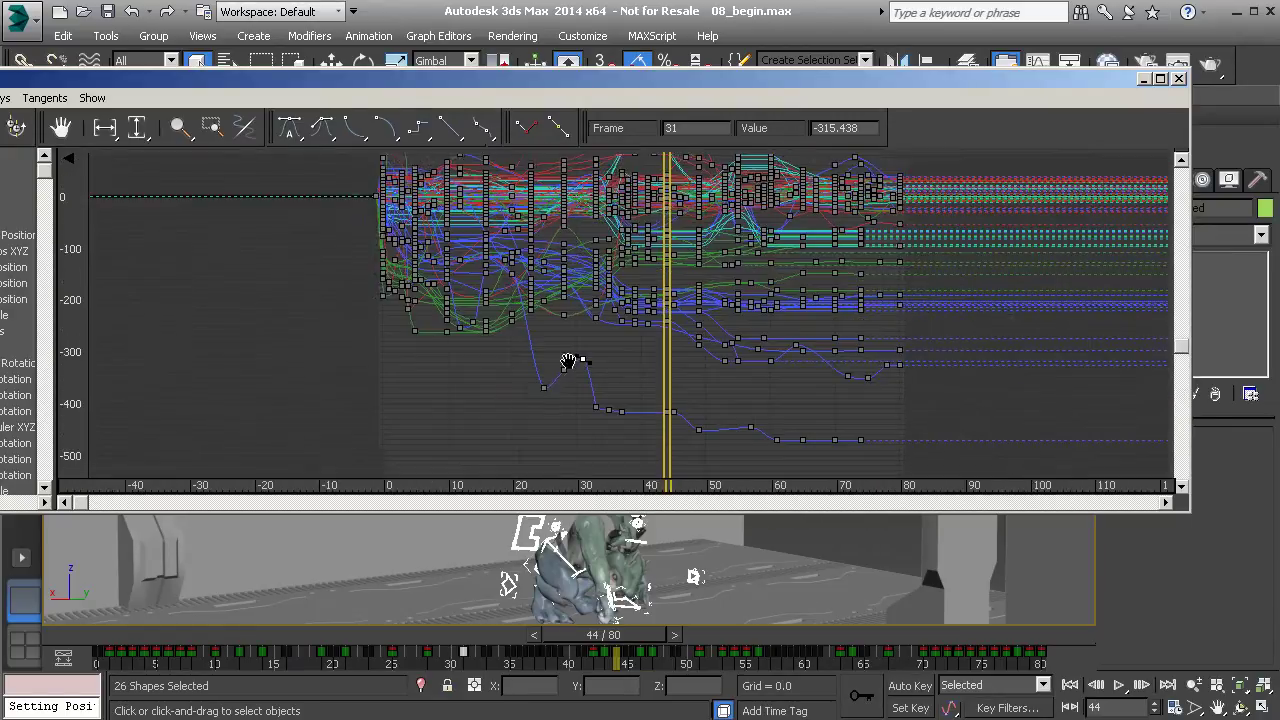
scroll(568, 361, down, 6)
drag(671, 266, 839, 420)
click(291, 134)
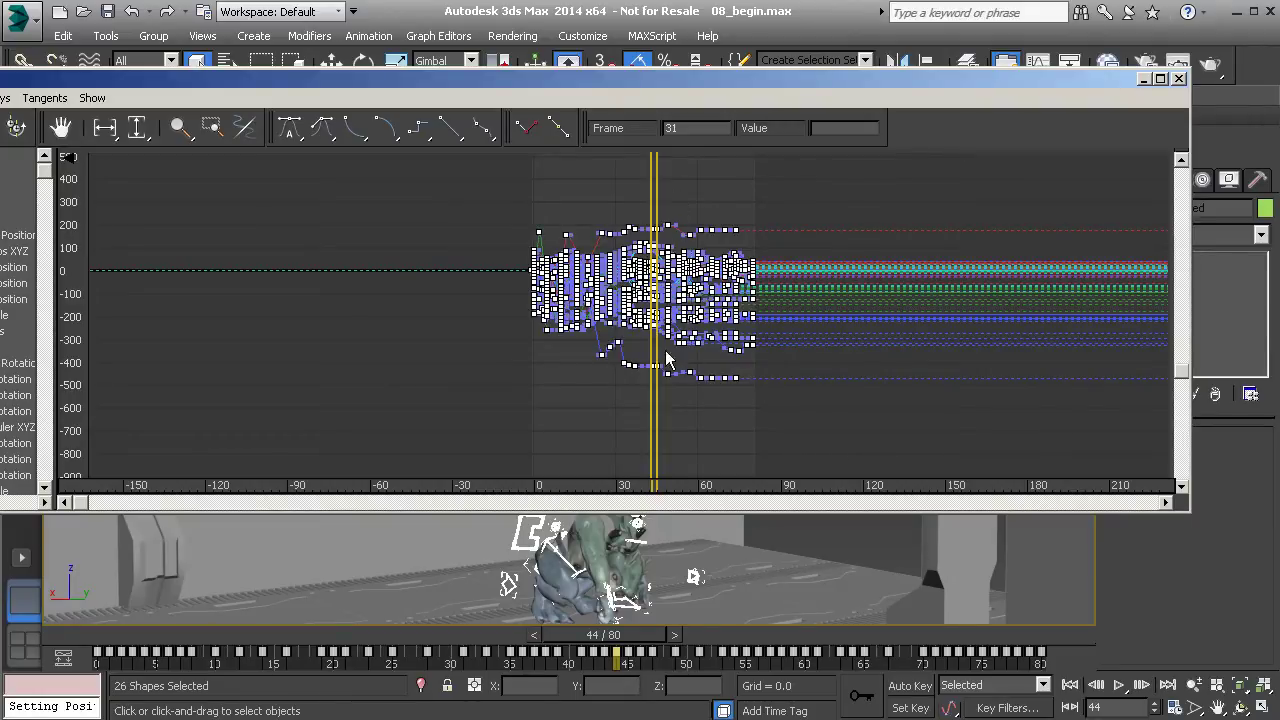
middle_drag(594, 337, 622, 350)
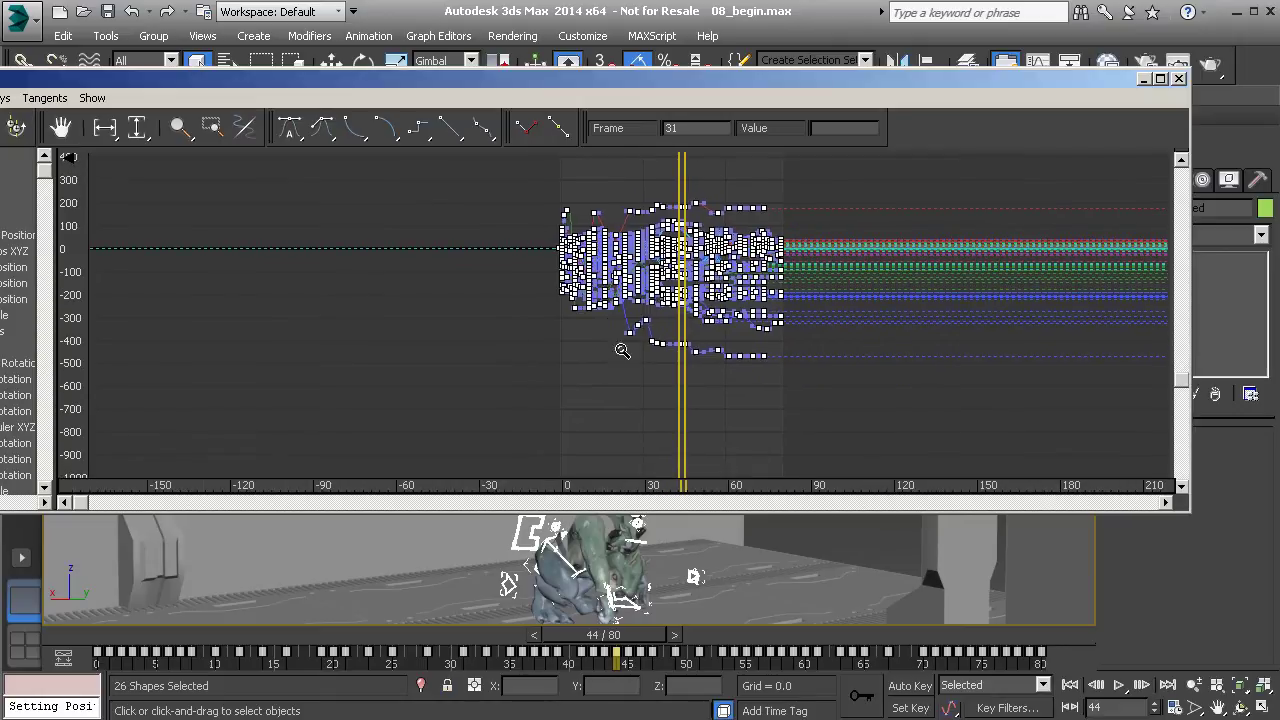
scroll(622, 350, up, 3)
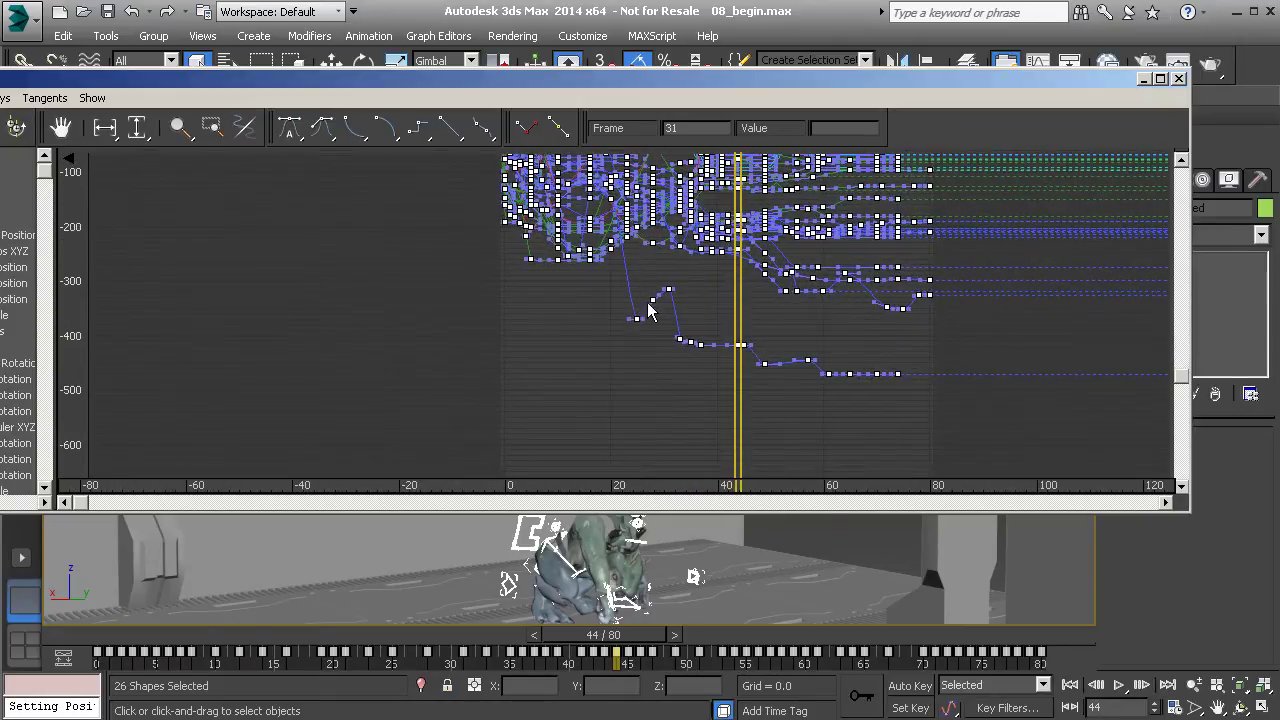
- Set the tangents of all selected keys to Spline and inspect the resulting black handles up close
click(327, 140)
middle_drag(742, 206, 677, 315)
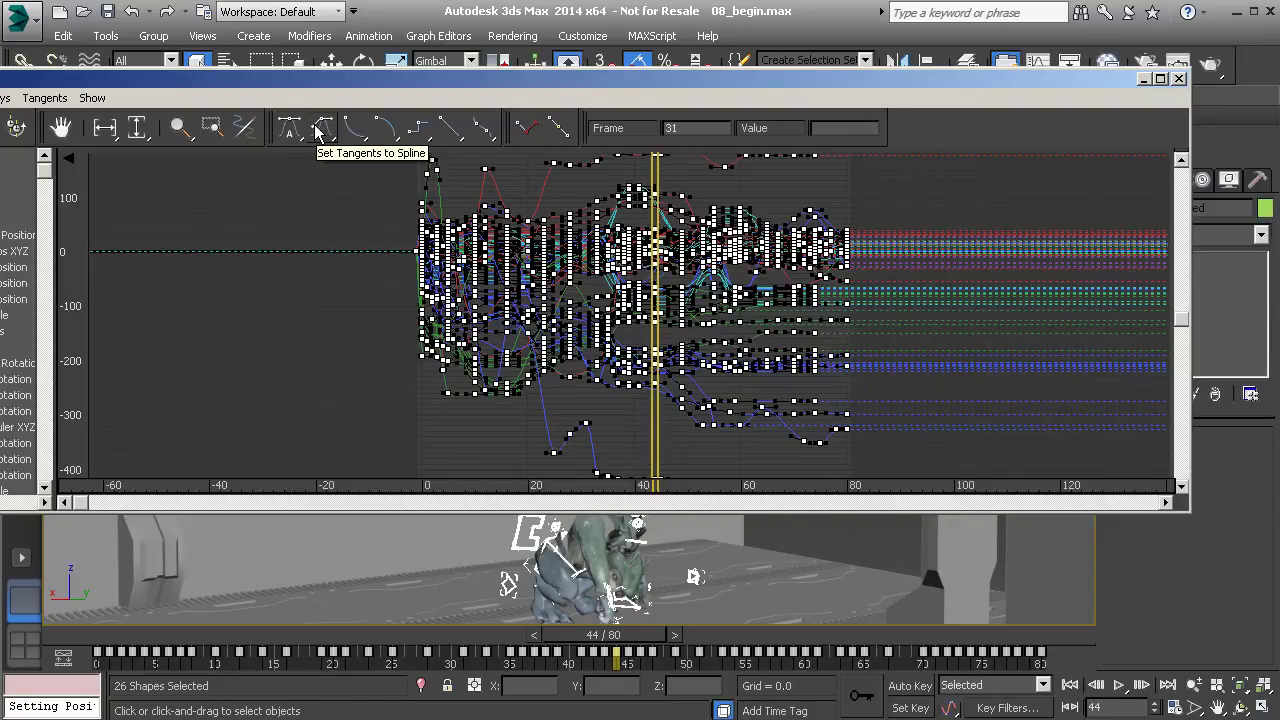
scroll(567, 330, down, 2)
scroll(563, 329, up, 6)
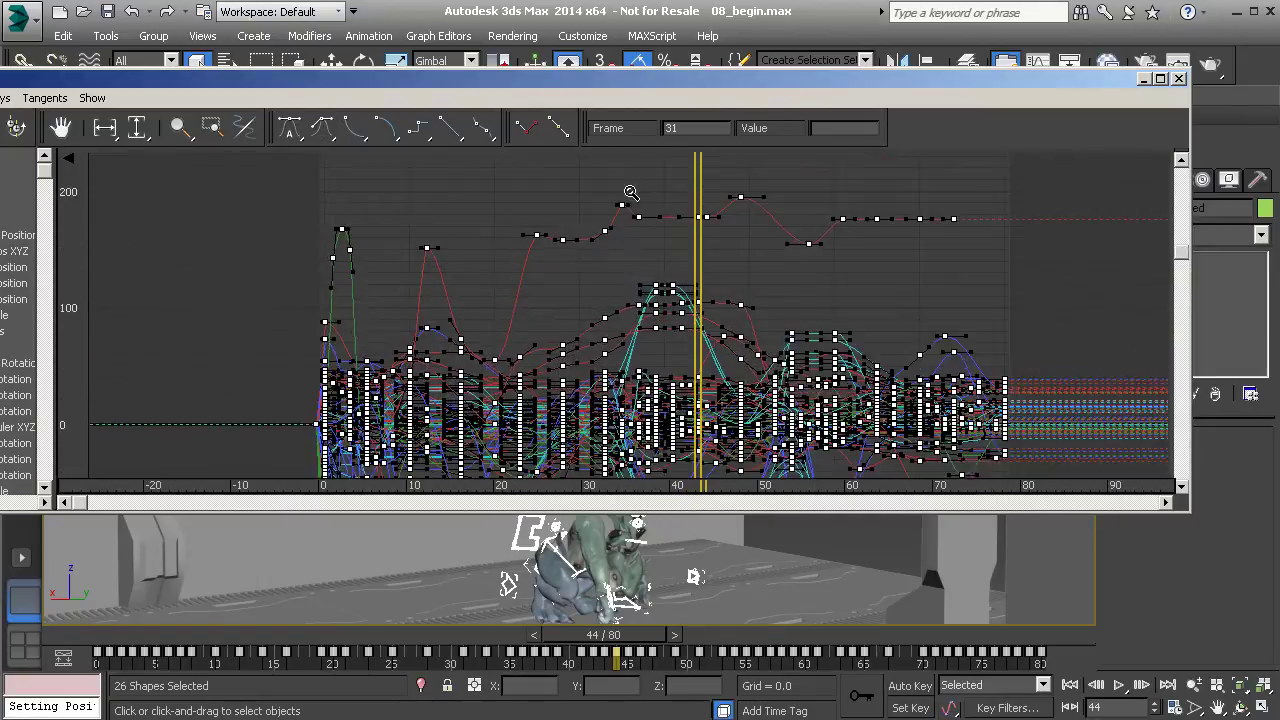
scroll(572, 284, up, 3)
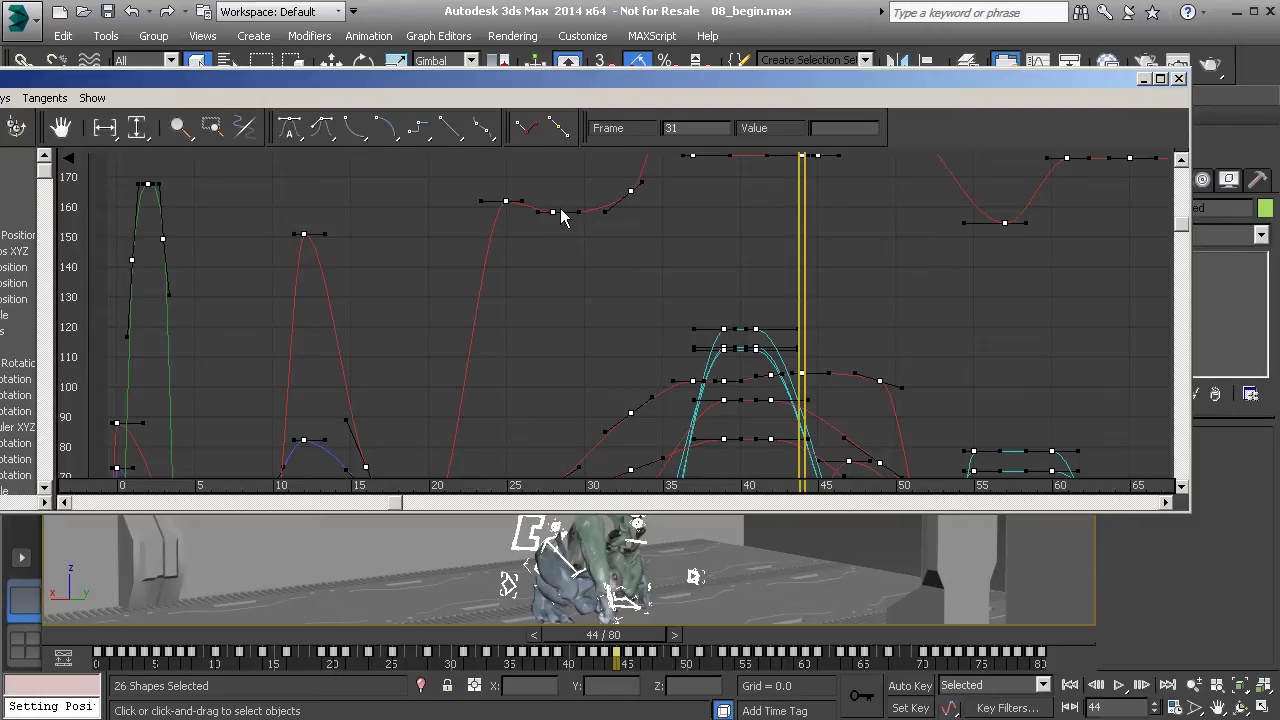
- Select the frame 28 key on the uppermost red curve and tilt its handles so the outgoing side slopes downward
middle_drag(568, 274, 585, 350)
scroll(602, 267, up, 2)
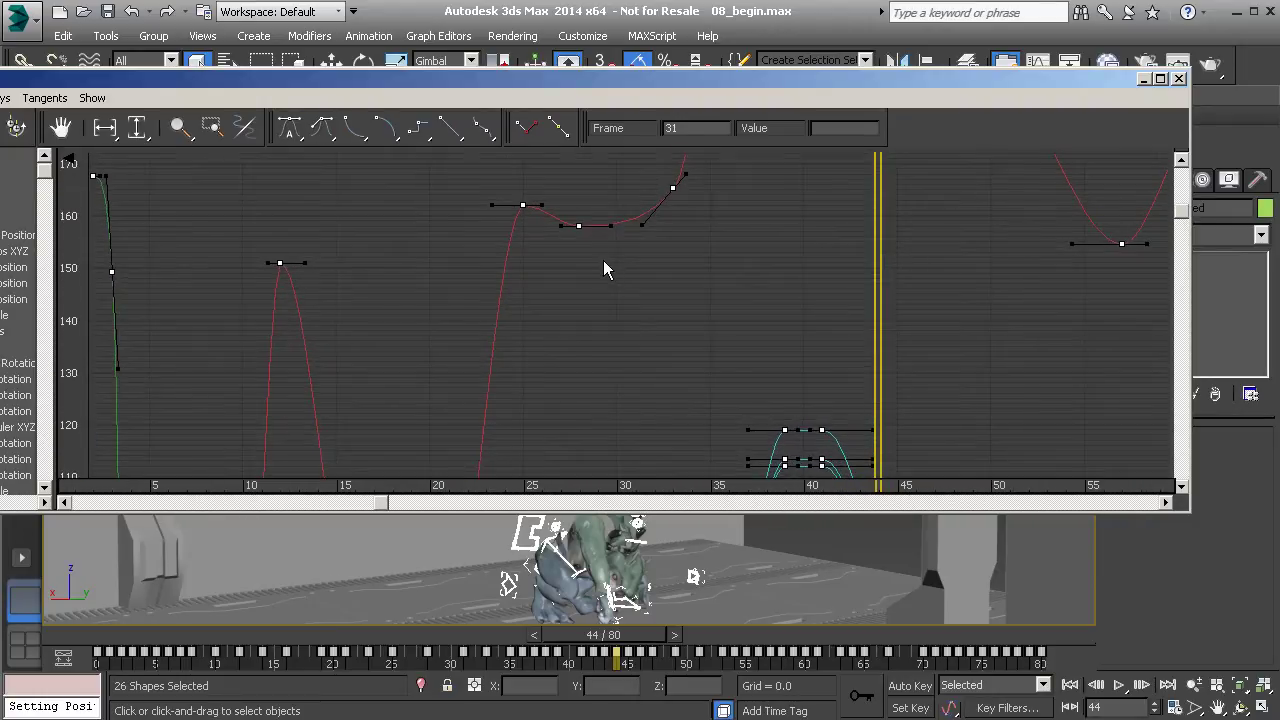
middle_drag(604, 268, 600, 374)
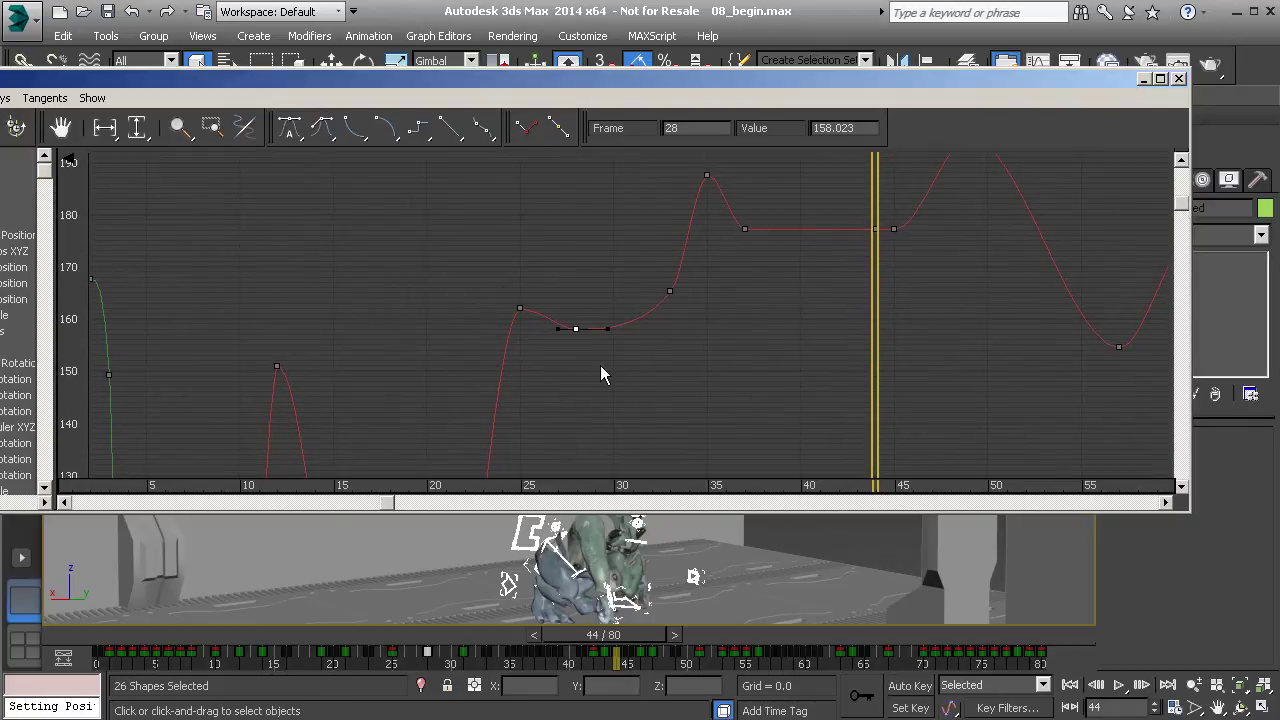
drag(612, 351, 576, 268)
click(295, 131)
- Select all keys in the Curve Editor again and set their tangents to Fast
scroll(740, 389, down, 6)
middle_drag(912, 318, 765, 277)
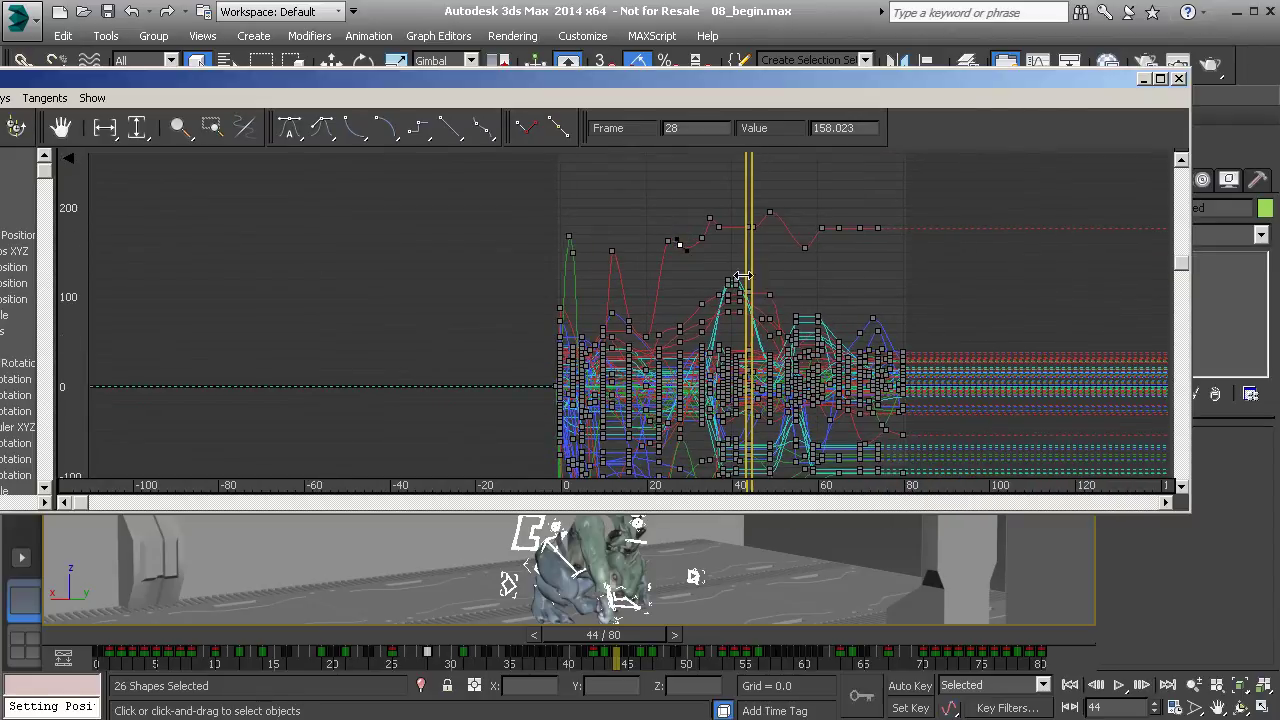
key(ctrl+a)
middle_drag(798, 308, 574, 229)
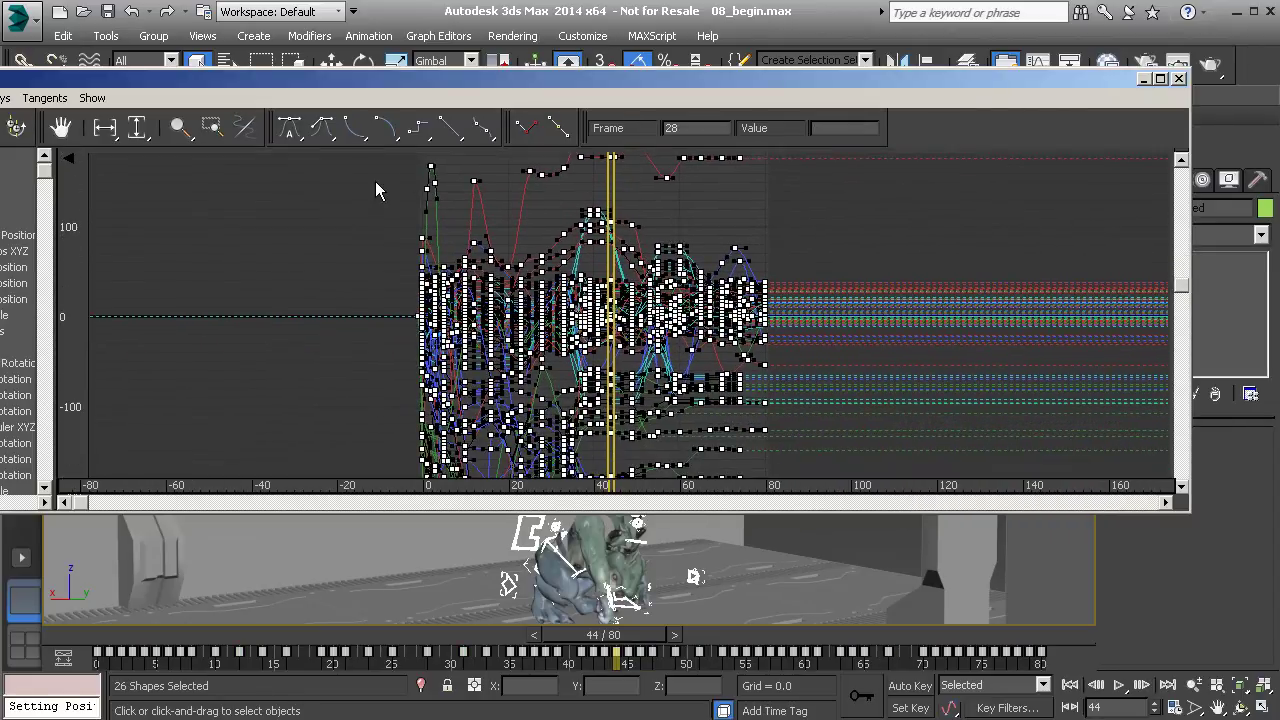
click(352, 136)
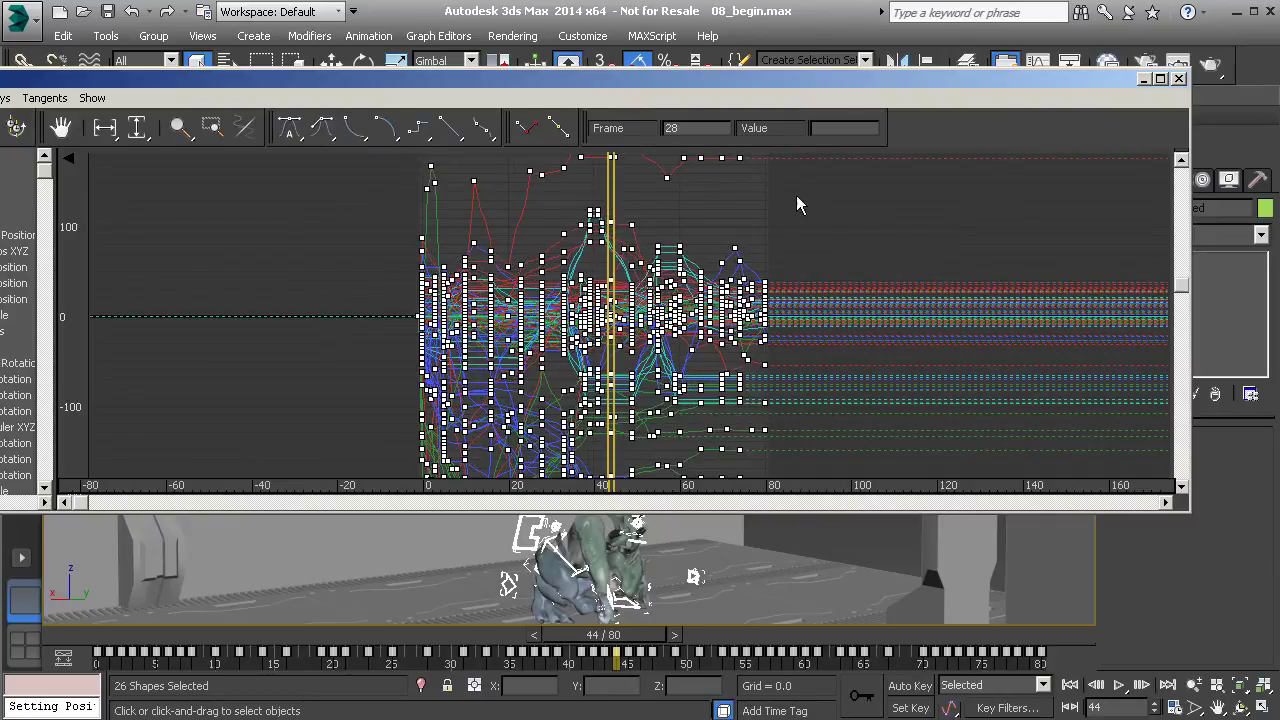
- Close the Curve Editor and play the animation from the first frame to review the Fast tangents
click(1178, 78)
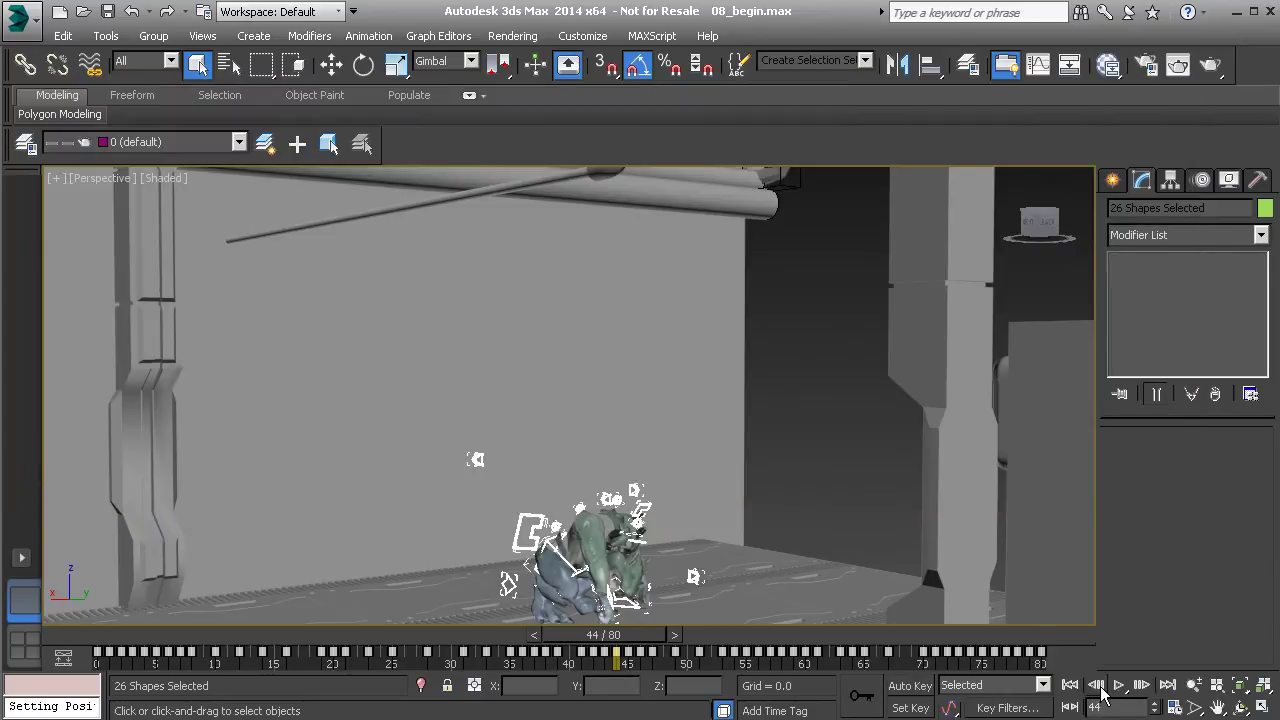
click(1070, 685)
click(1117, 686)
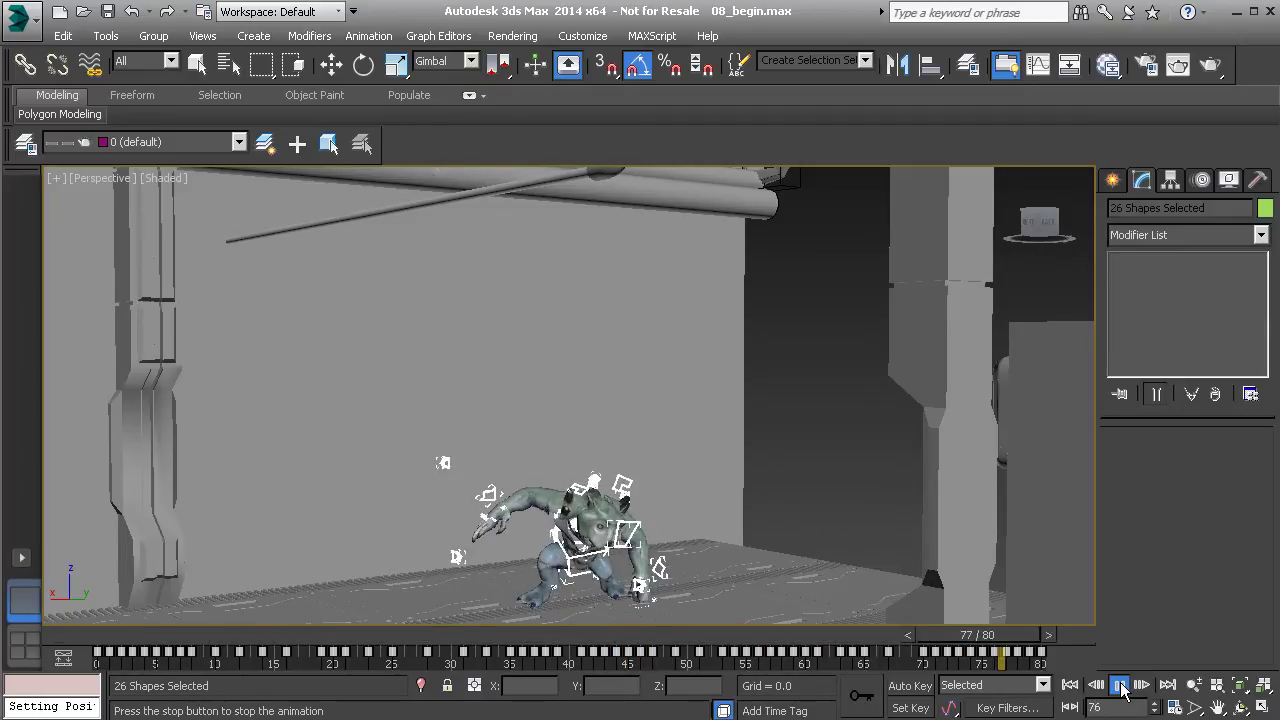
click(1121, 686)
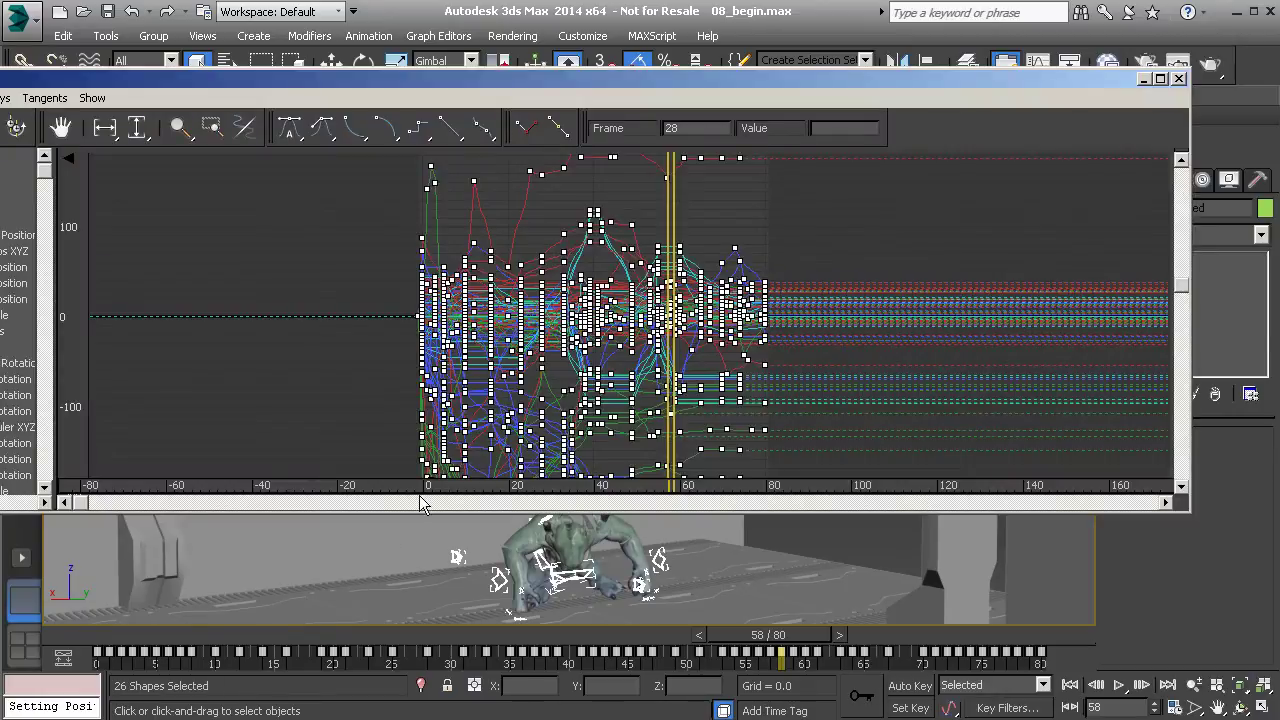
- Set the tangents of all selected keys to Slow and play the animation from the first frame
click(387, 131)
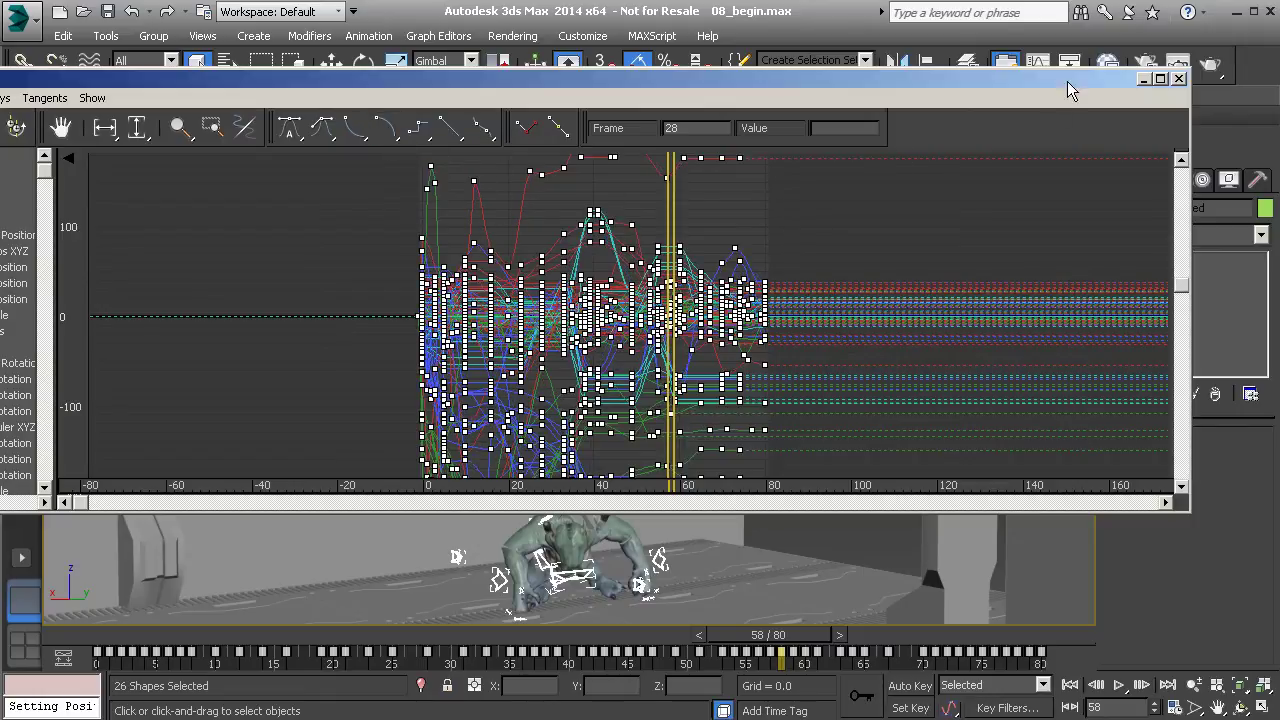
click(1143, 78)
click(1070, 685)
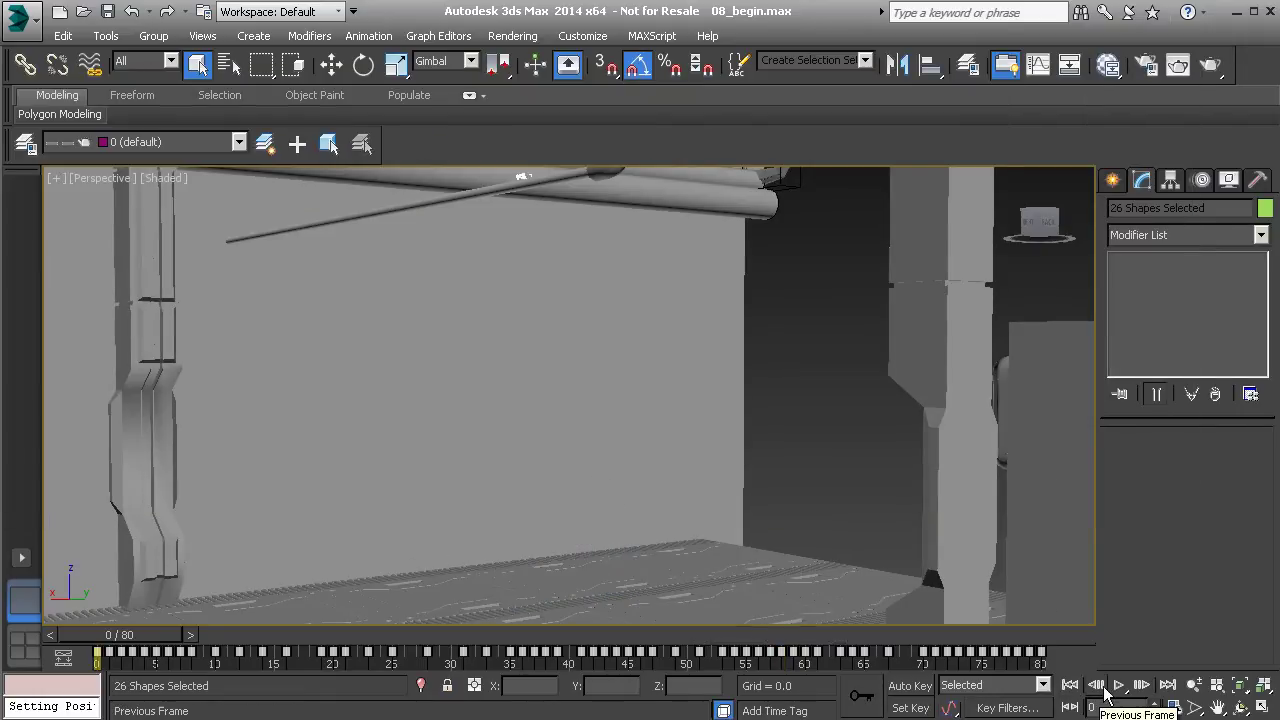
click(1119, 686)
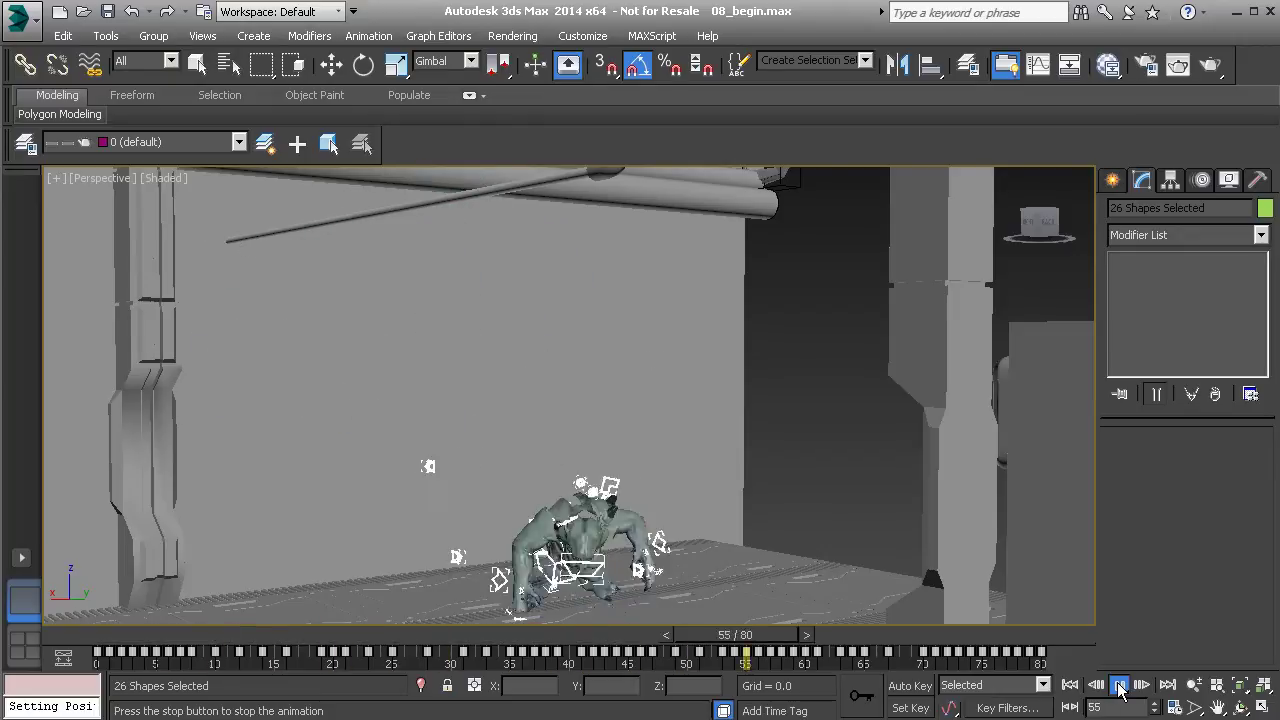
click(1119, 686)
click(1119, 686)
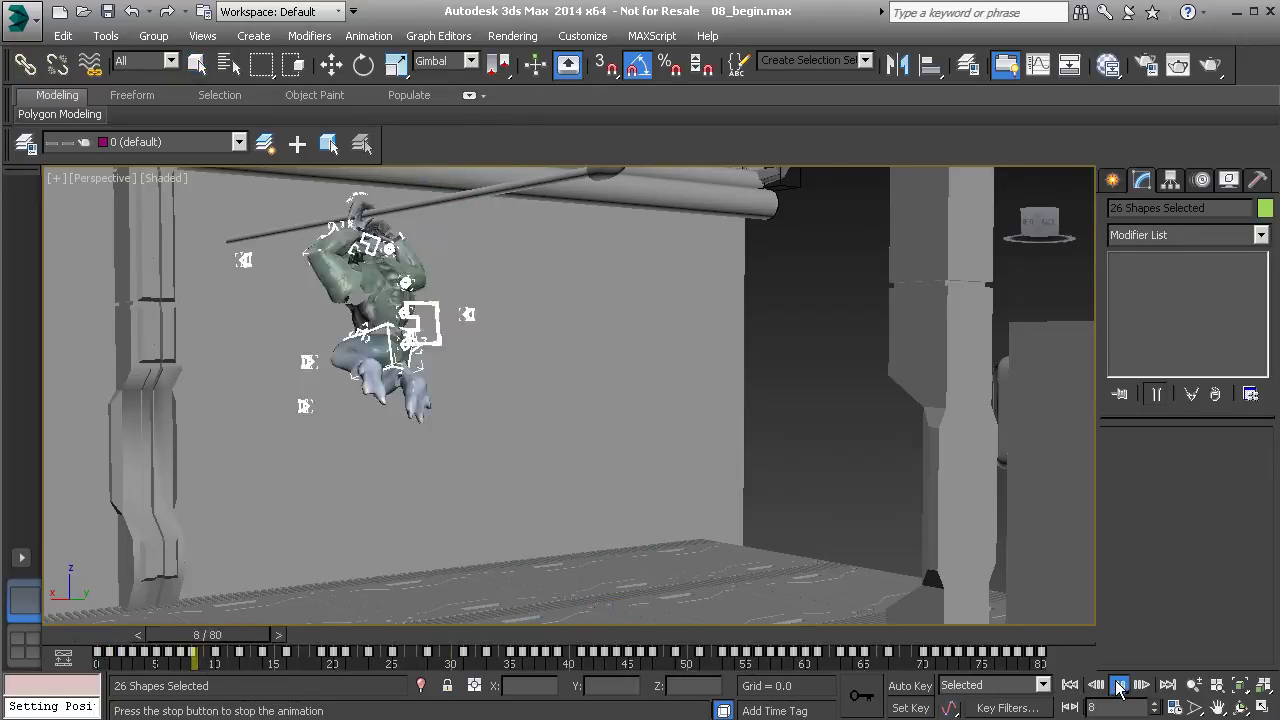
key(Escape)
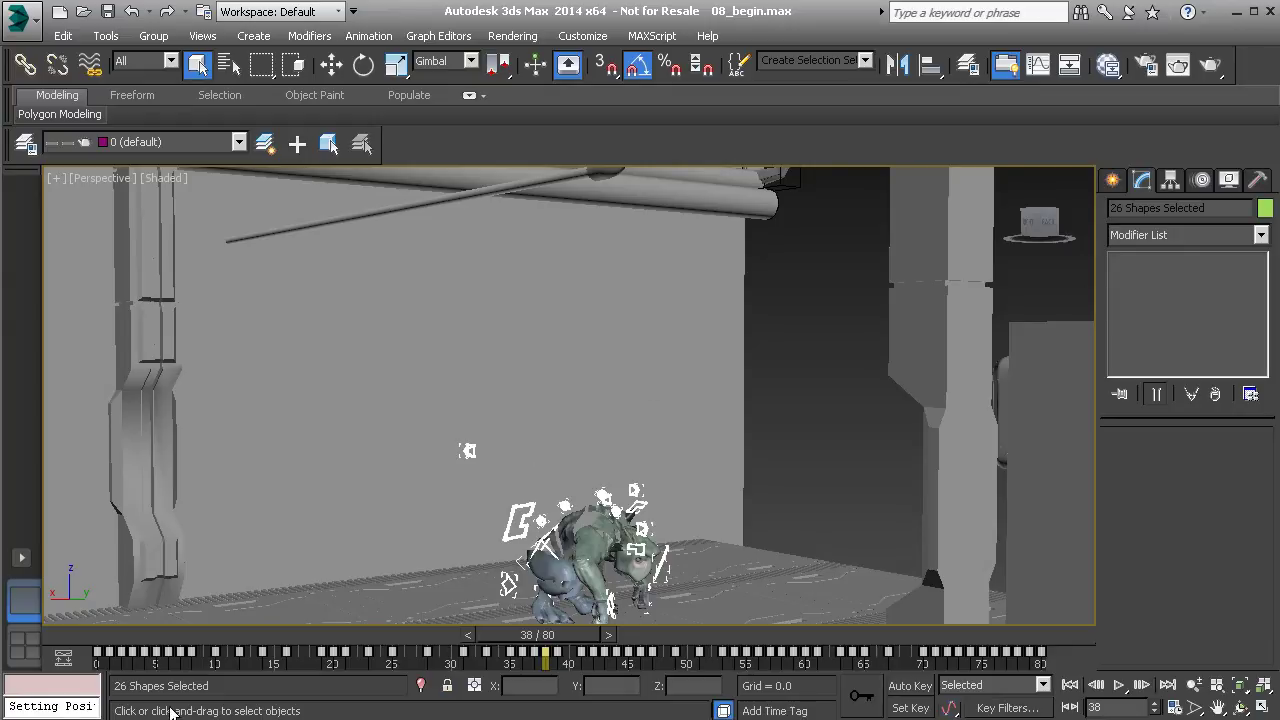
- Set the tangents of all selected keys to Stepped in the Curve Editor and play back the animation
key(alt+shift+c)
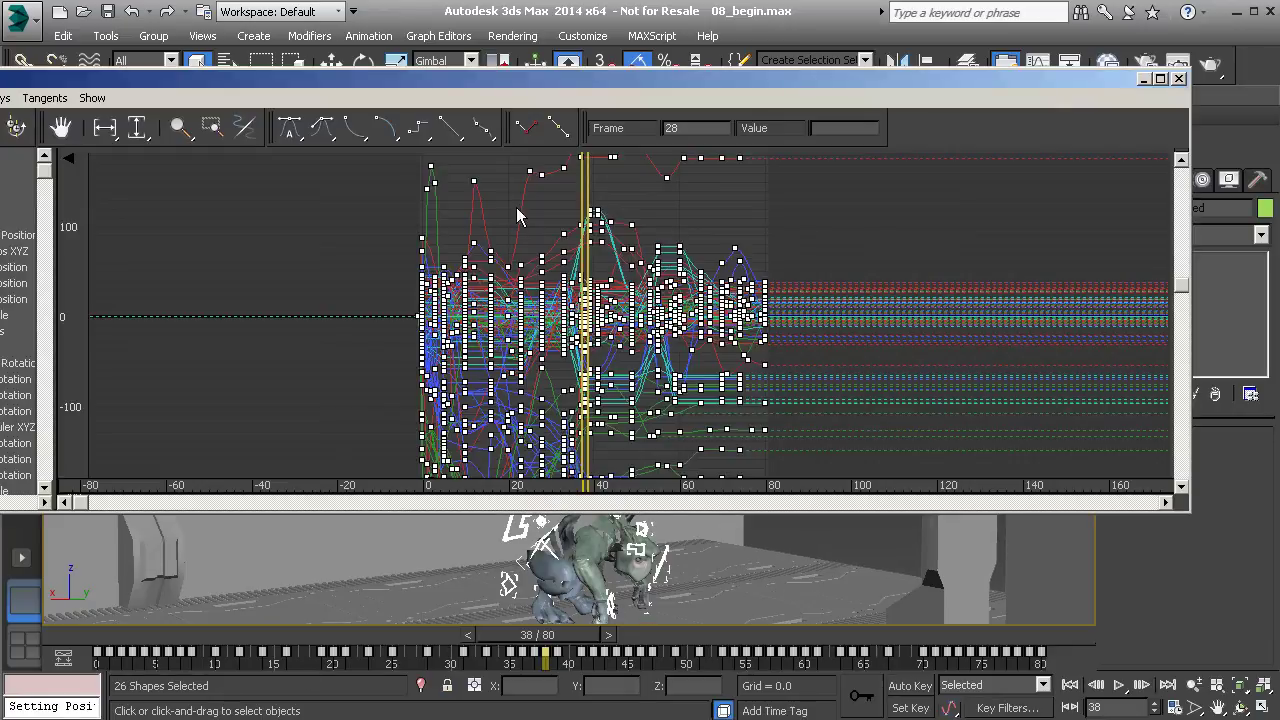
click(419, 132)
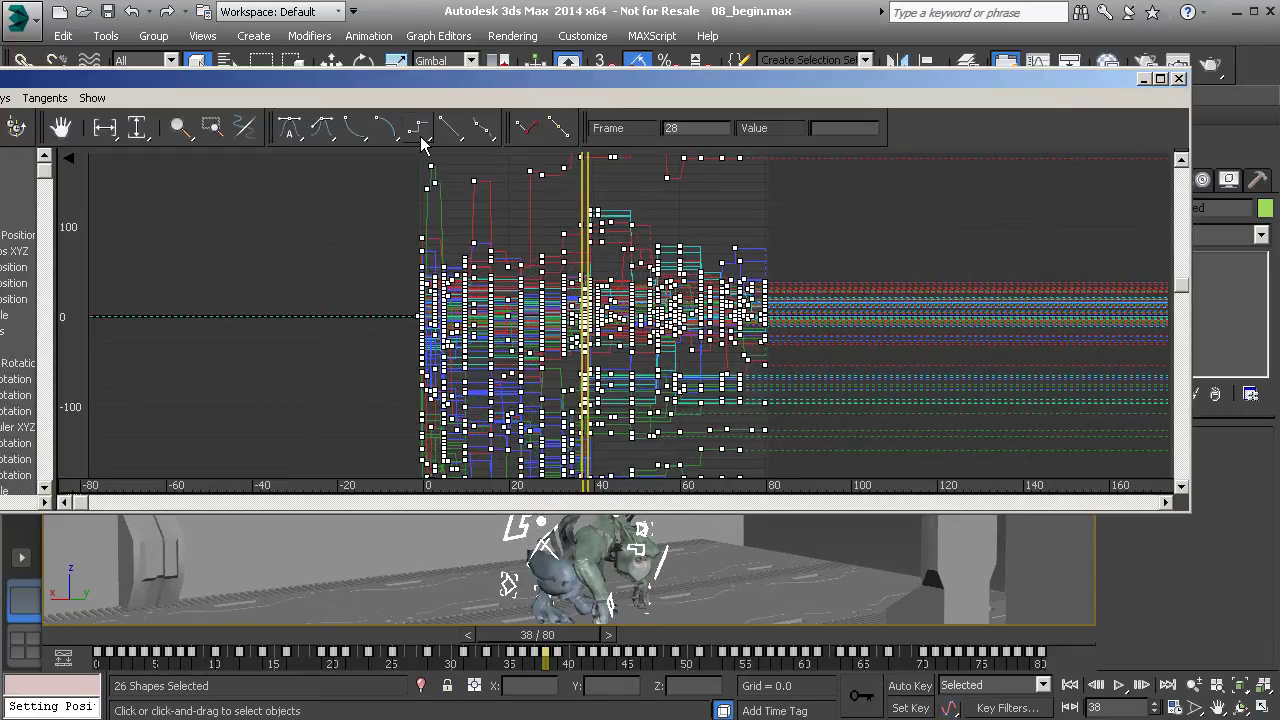
click(1179, 78)
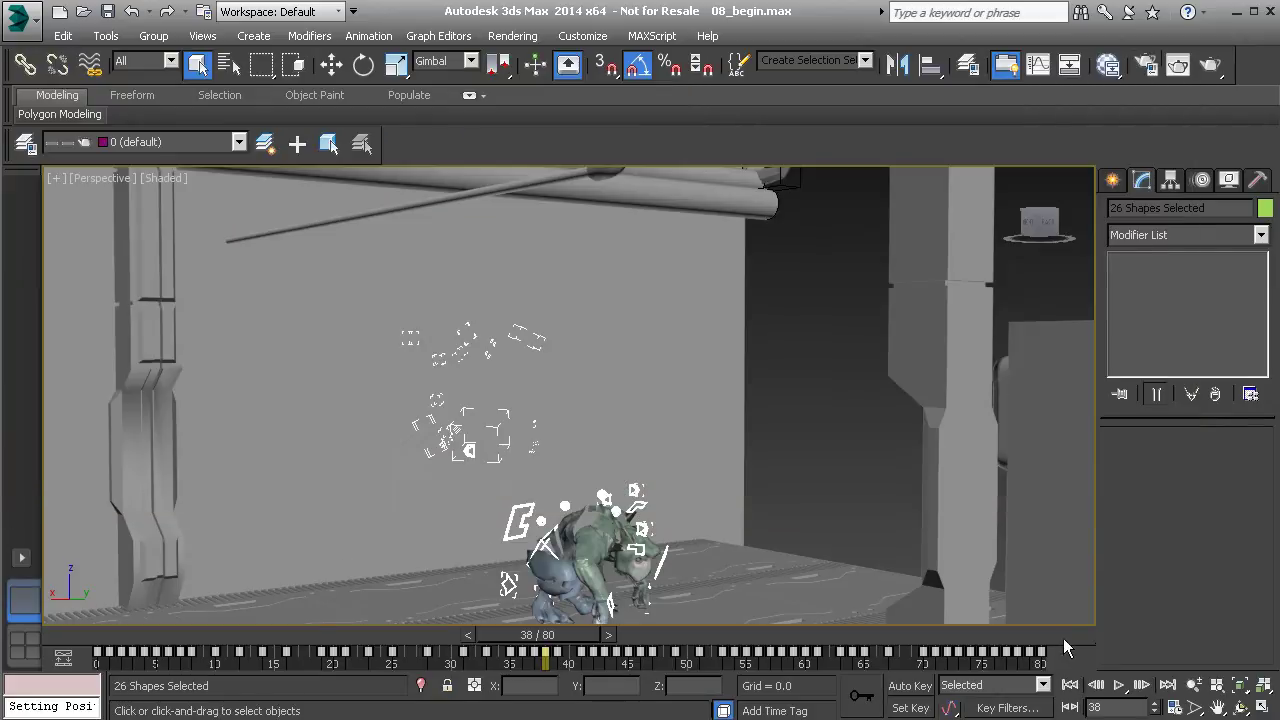
click(1120, 688)
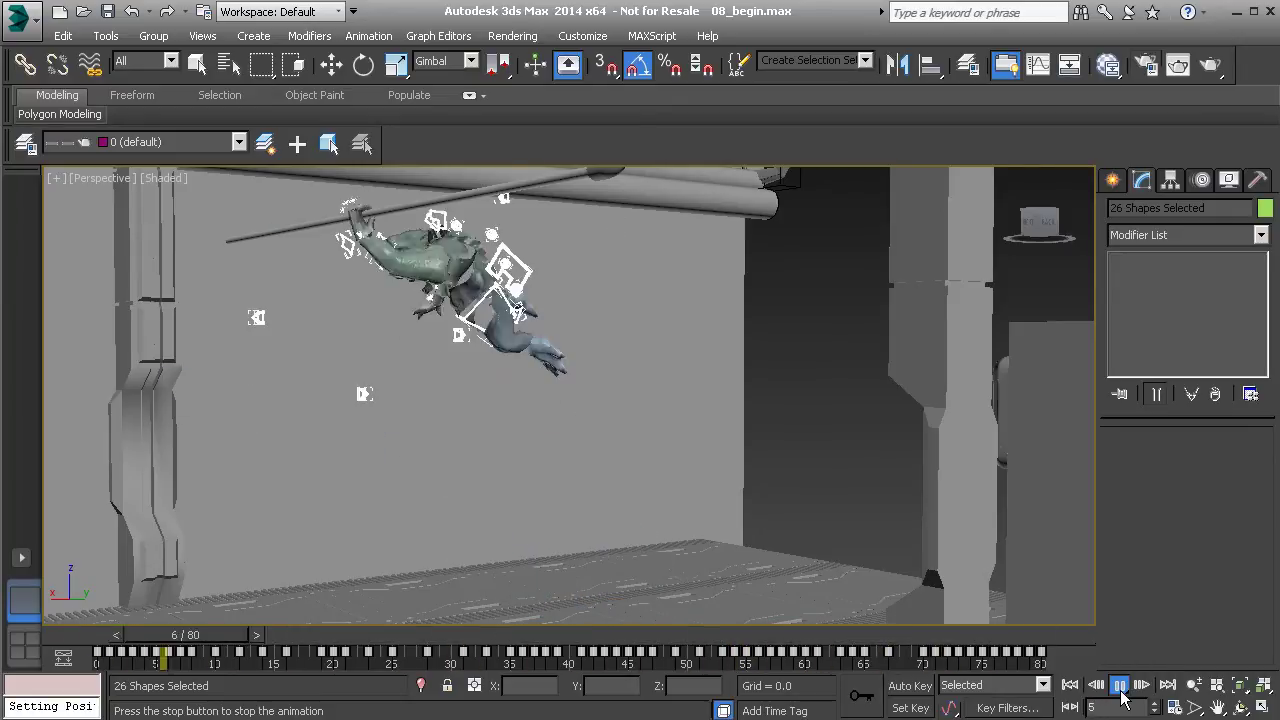
click(1119, 686)
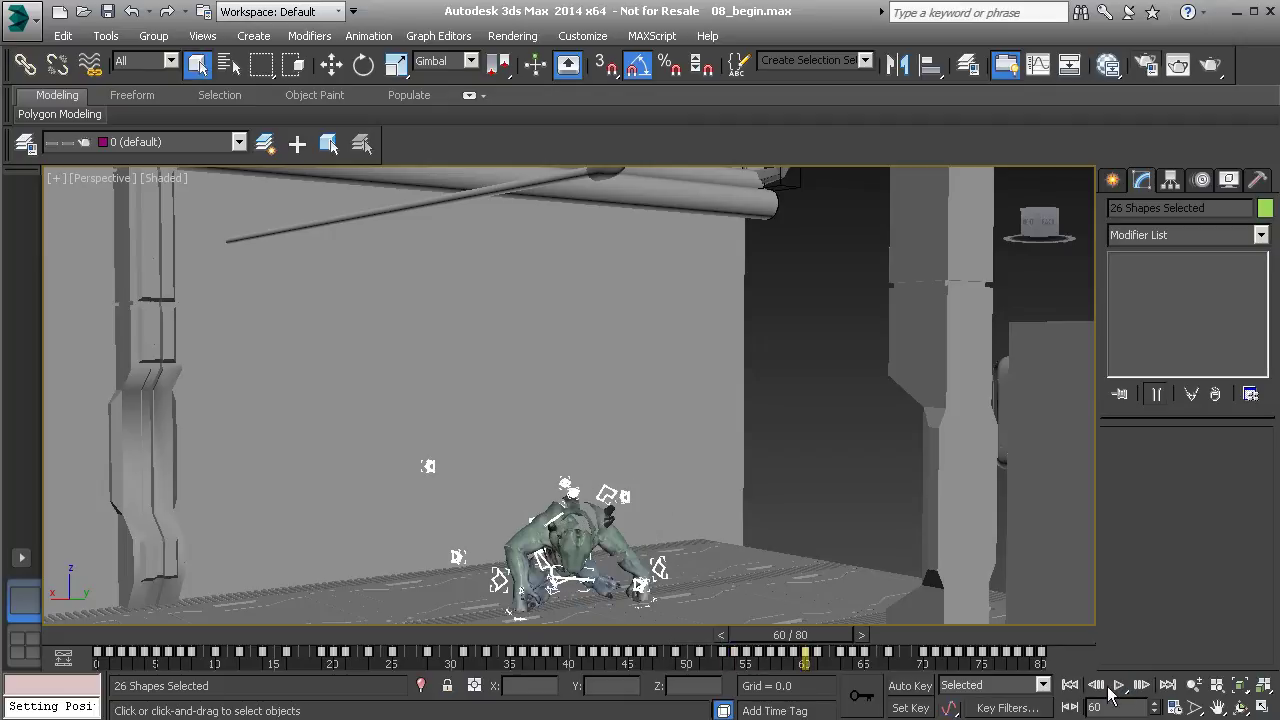
- Reopen the Curve Editor, set the tangents of all selected keys to Linear, and close the editor
right_click(470, 330)
click(503, 413)
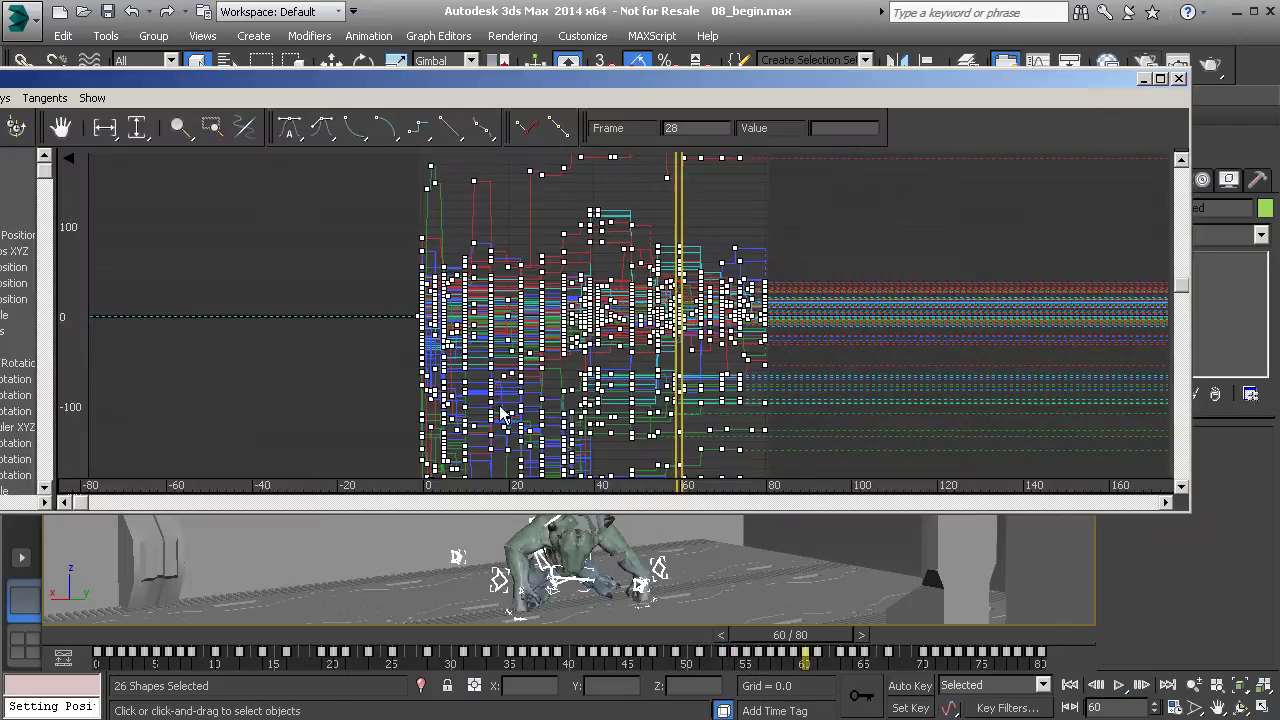
click(460, 138)
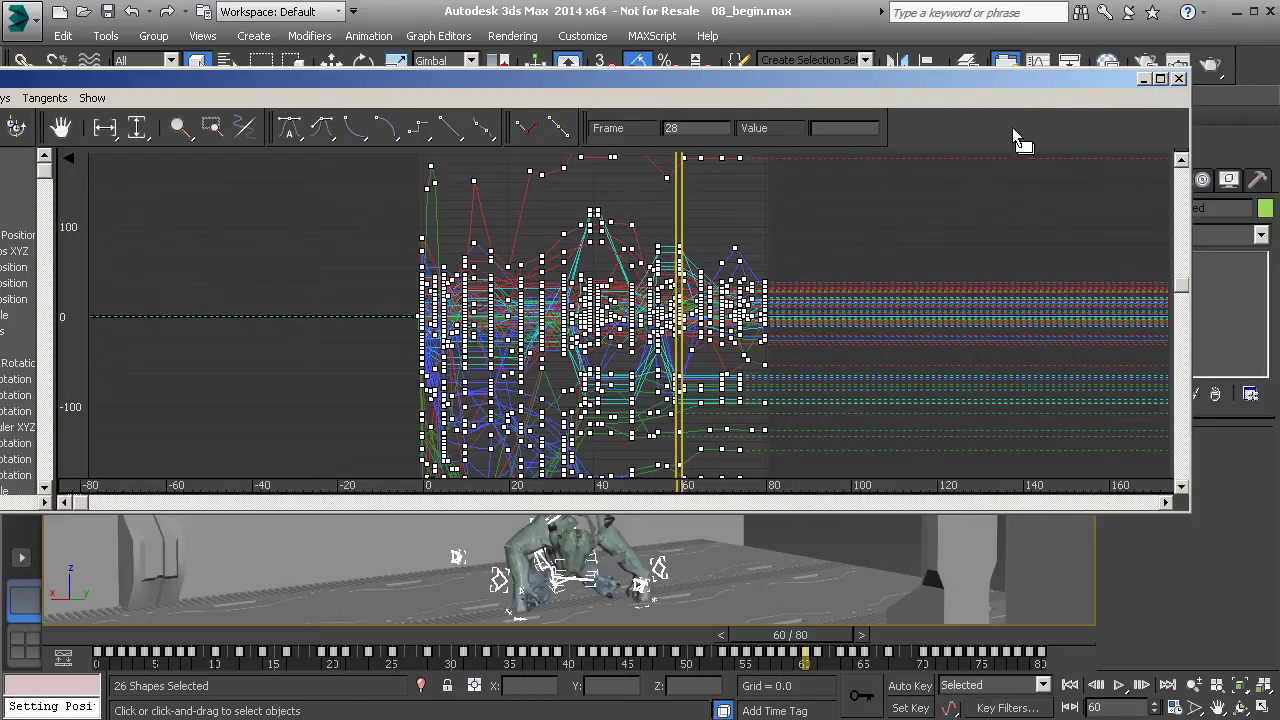
click(1178, 78)
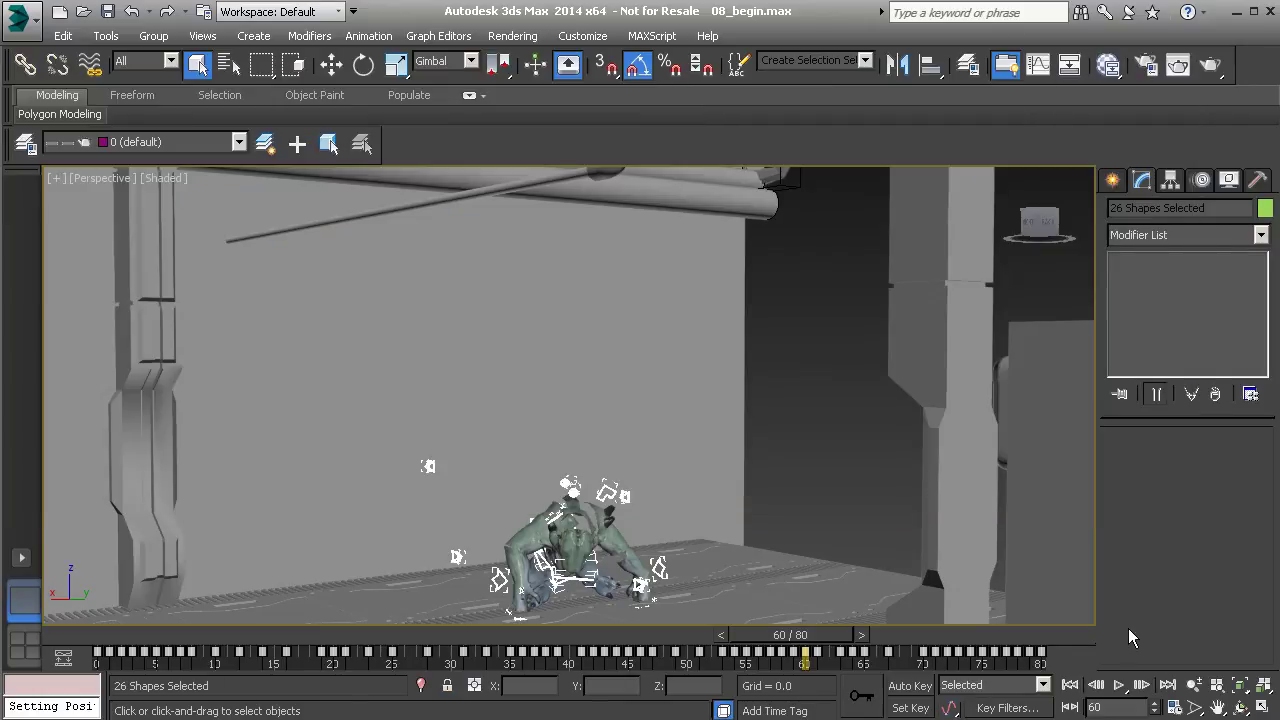
- Play back the animation with Linear tangents, stop it, and scrub the timeline to frame 29
click(1118, 686)
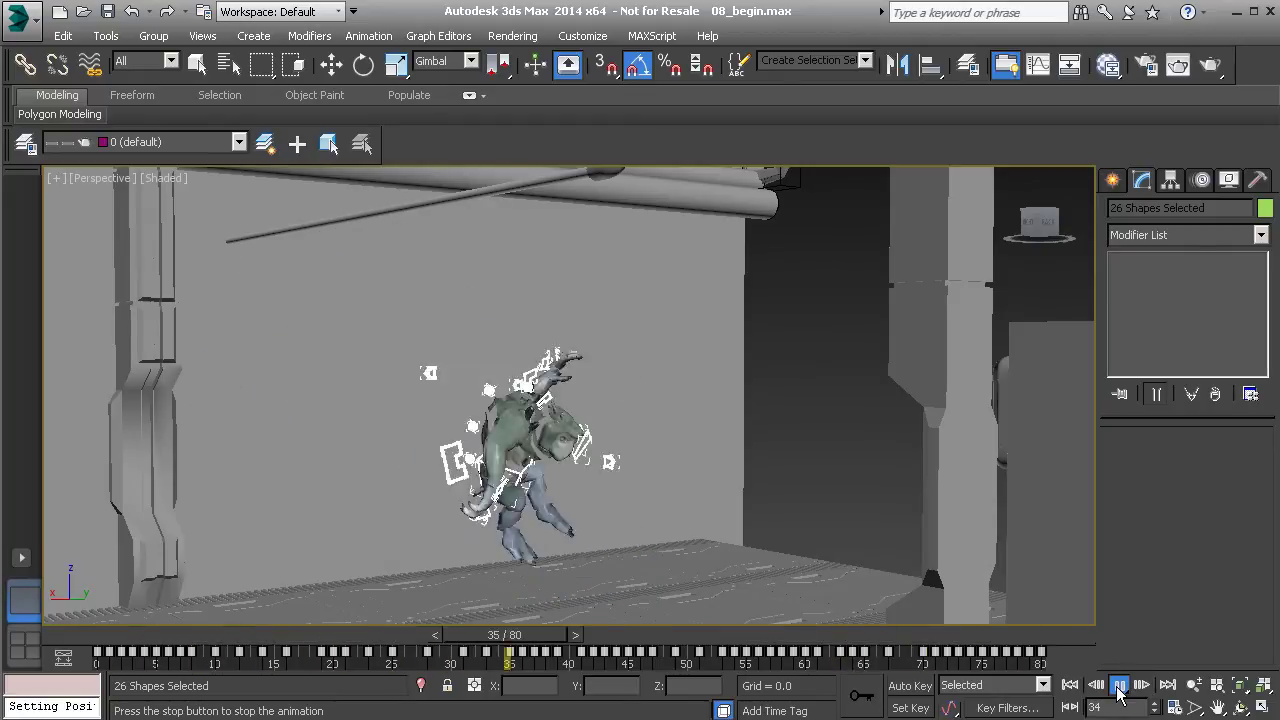
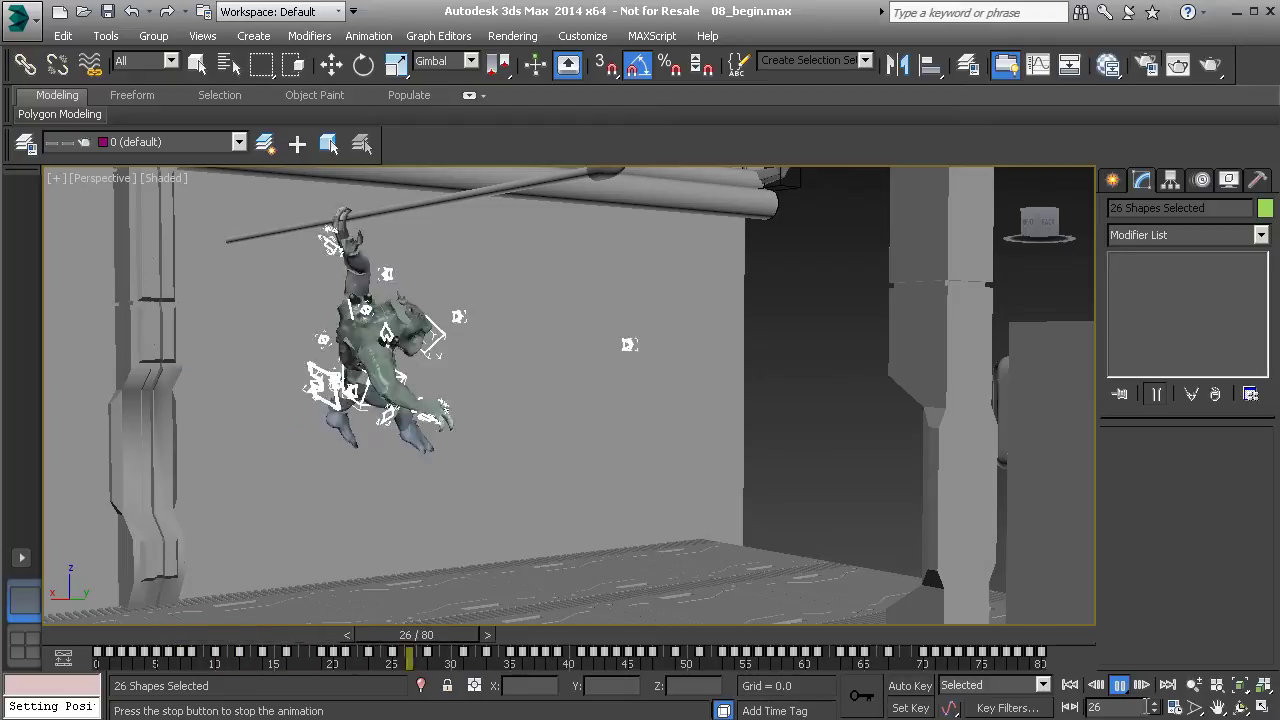
key(/)
drag(188, 638, 455, 603)
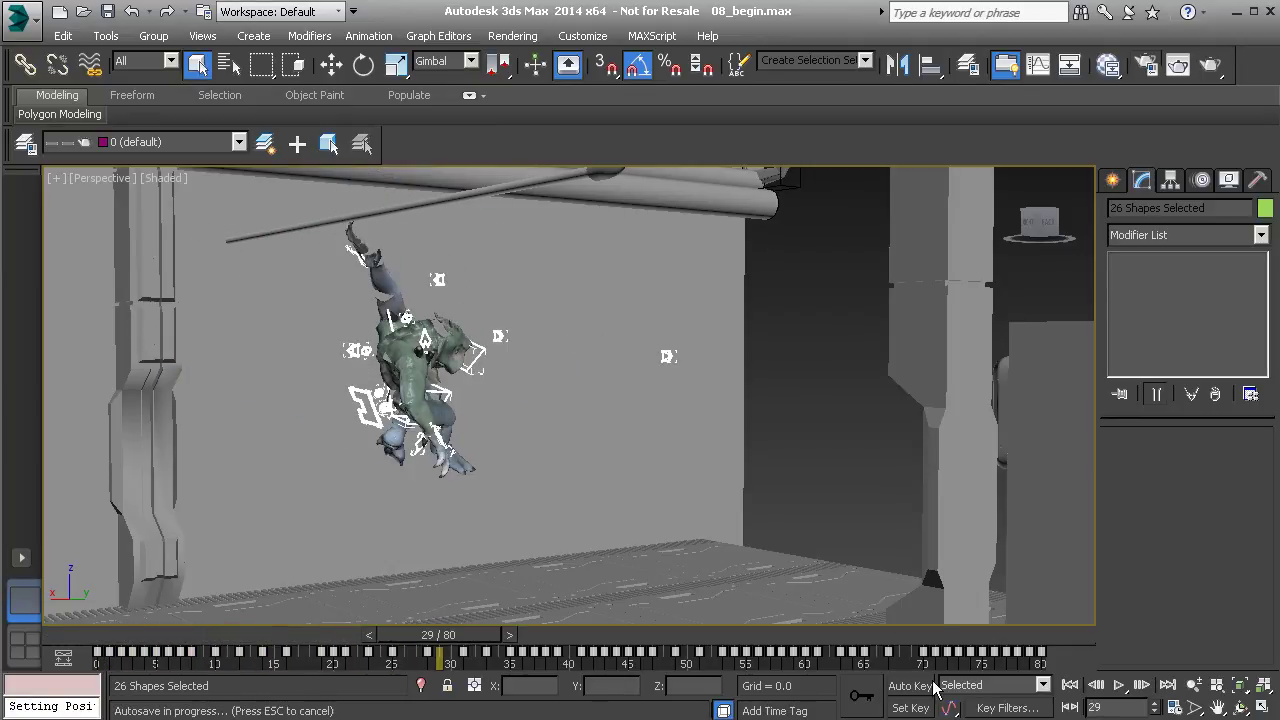
- Play back the animation, stop it, and scrub the timeline to frame 43
click(1121, 686)
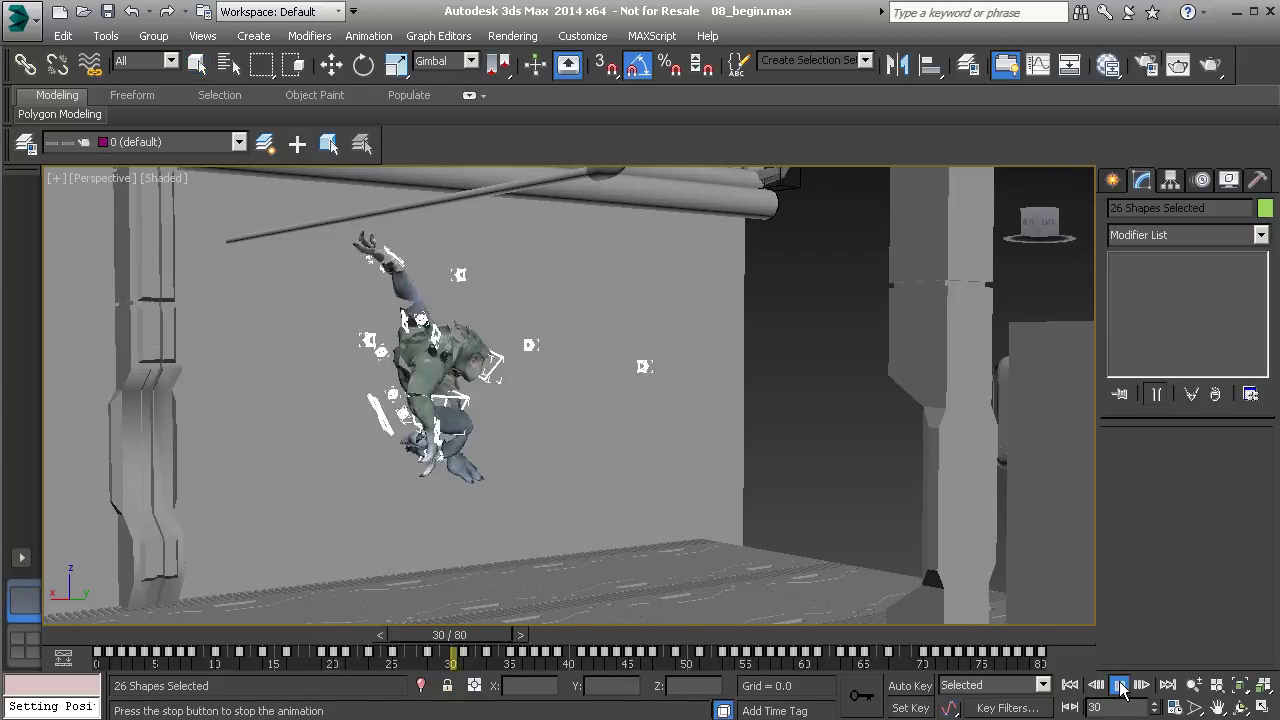
key(/)
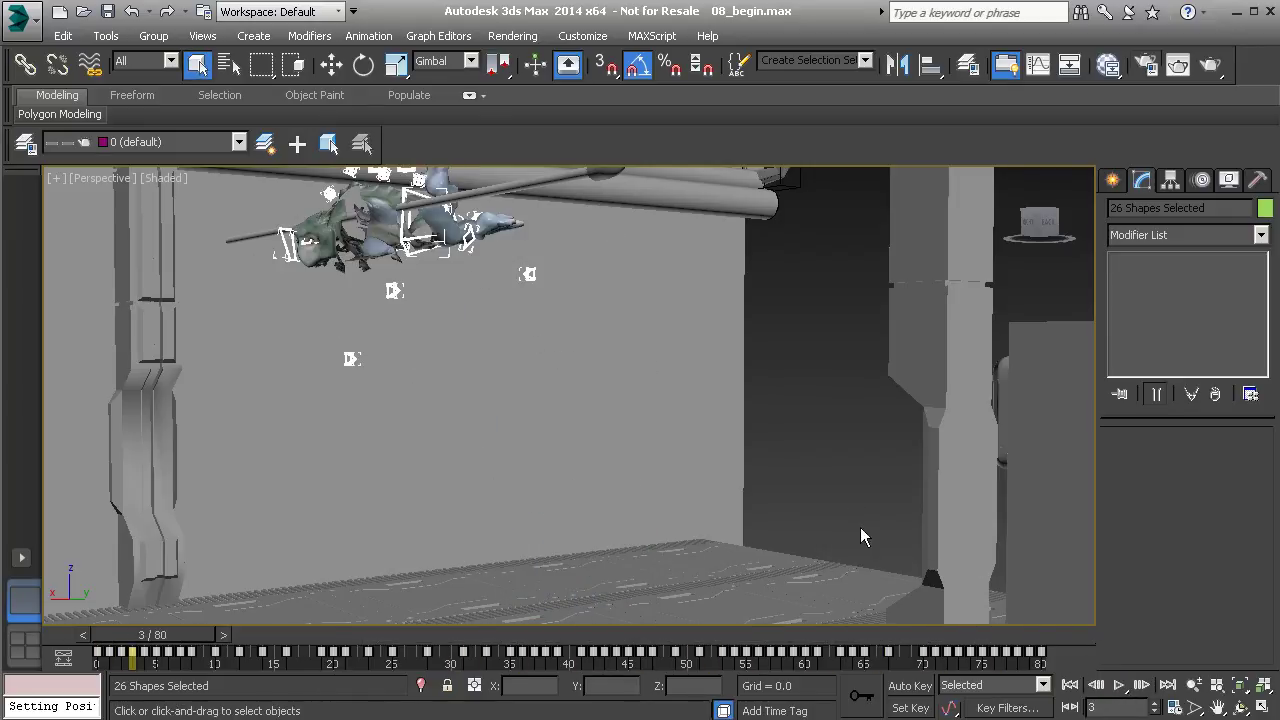
drag(174, 654, 615, 660)
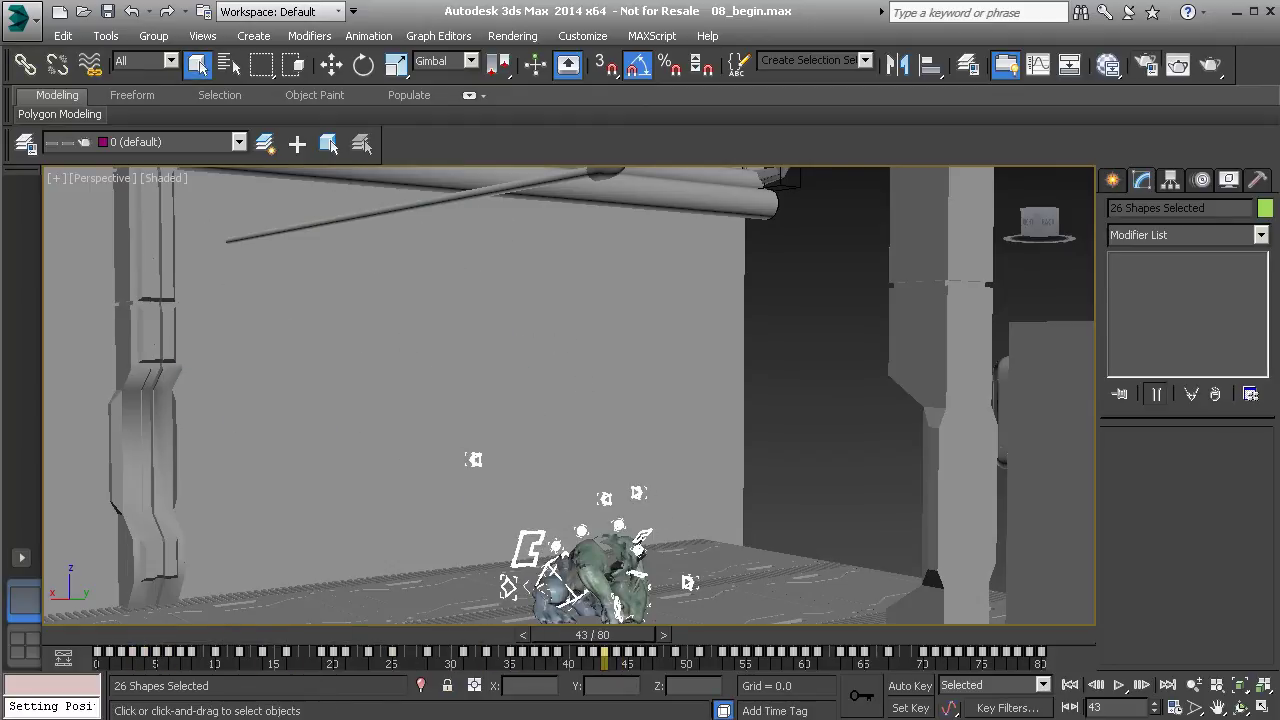
- Reopen the Curve Editor, reposition its window over the viewport, and set the tangents of all selected keys to Auto
key(ctrl+shift+c)
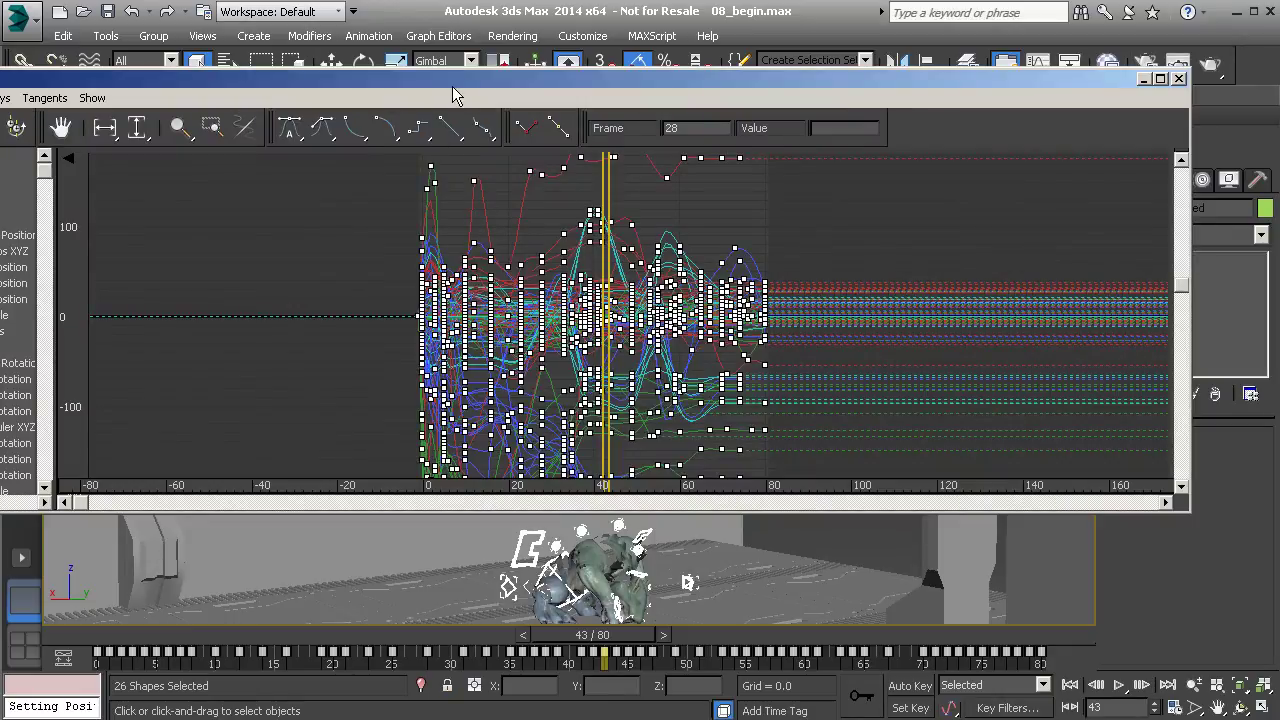
drag(458, 86, 542, 75)
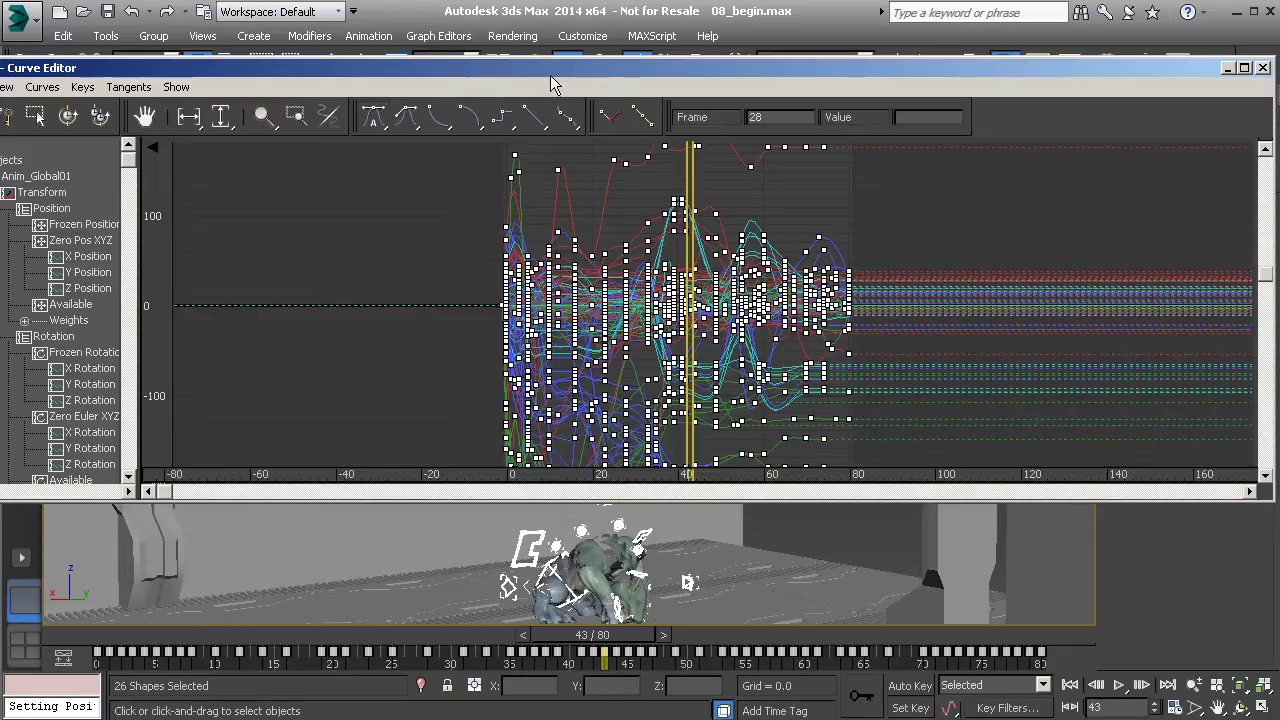
click(381, 124)
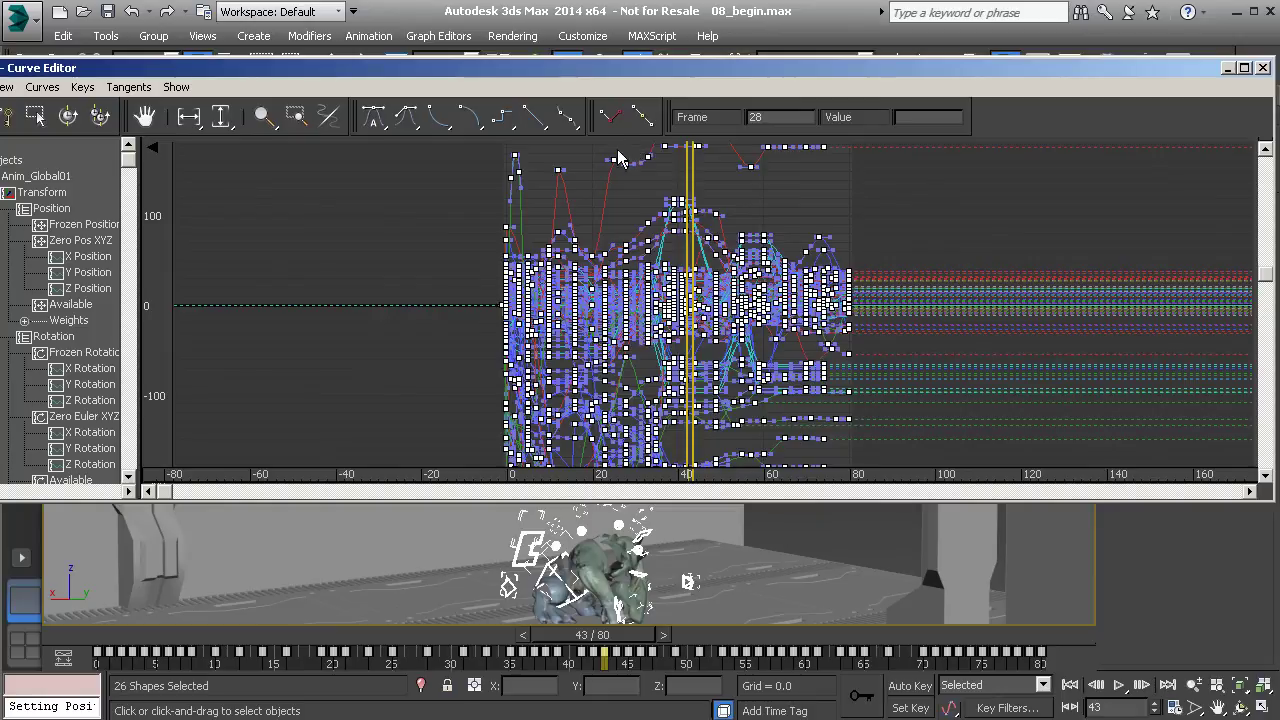
middle_drag(632, 181, 605, 222)
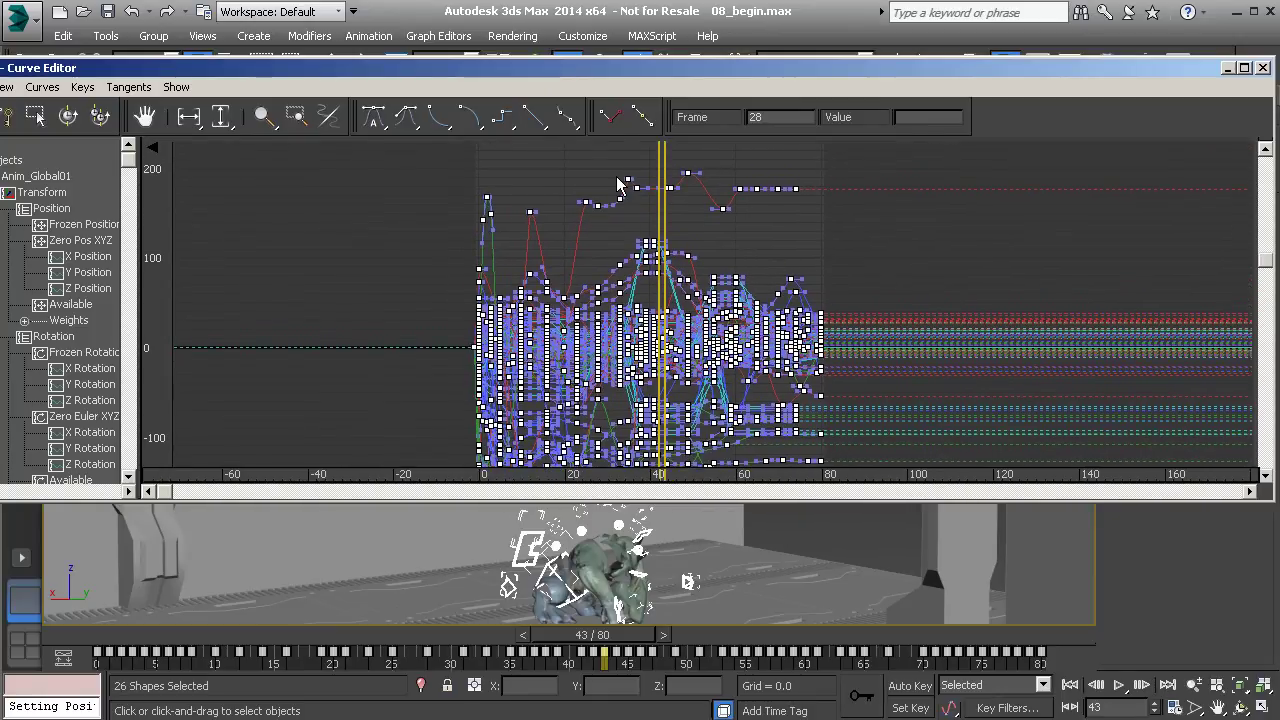